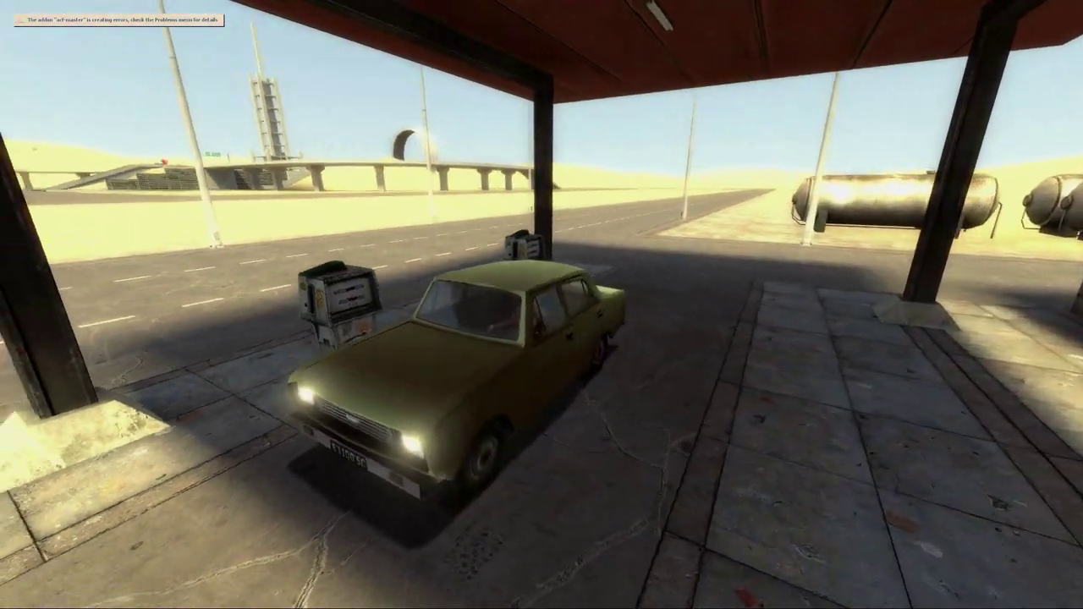
pyautogui.press('w')
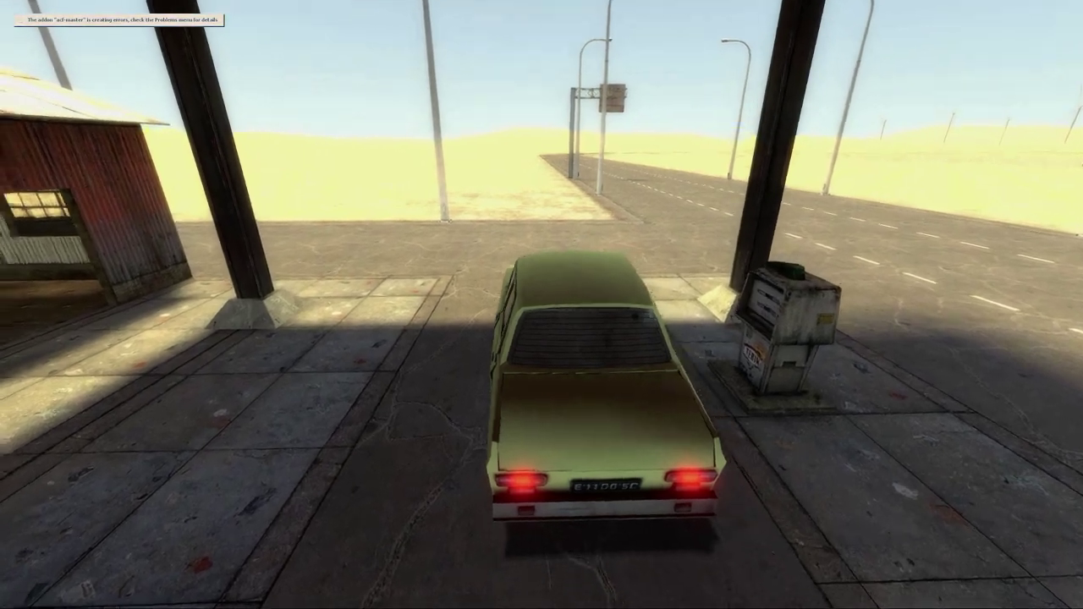
pyautogui.press('d')
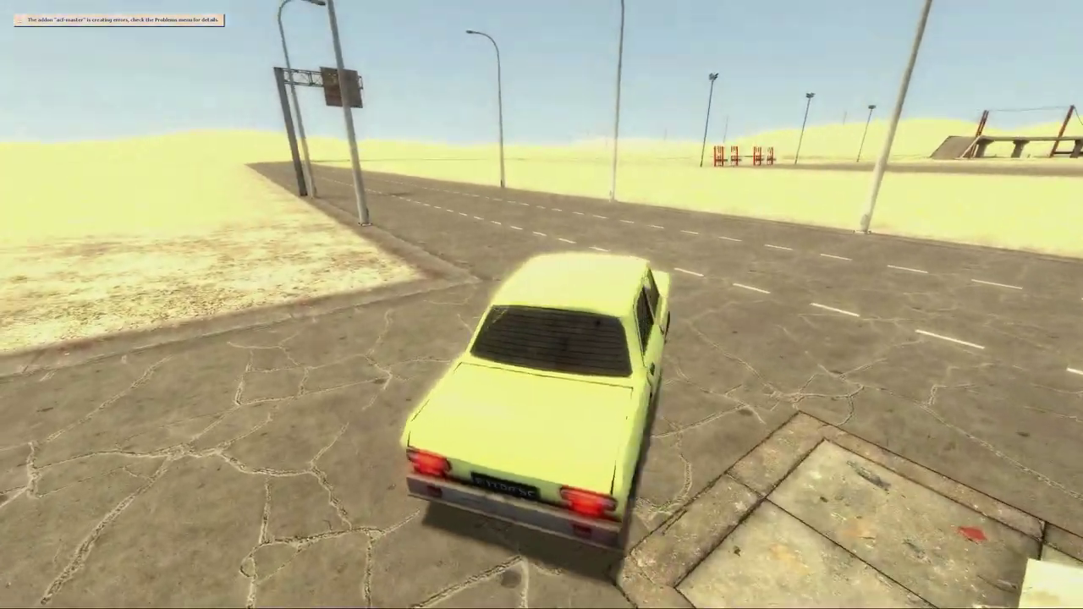
pyautogui.press('a')
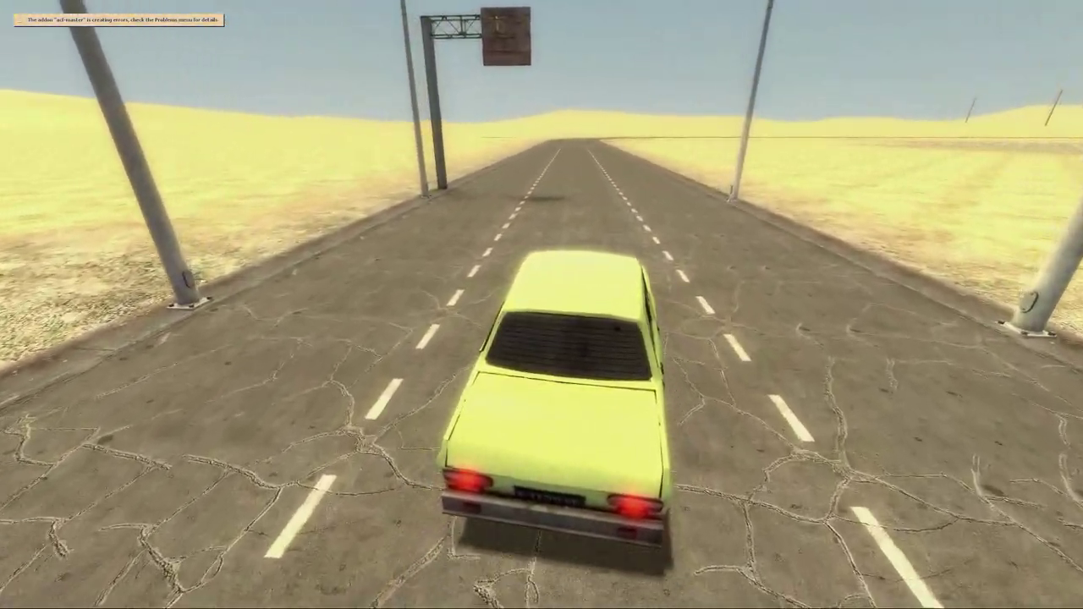
pyautogui.press('w')
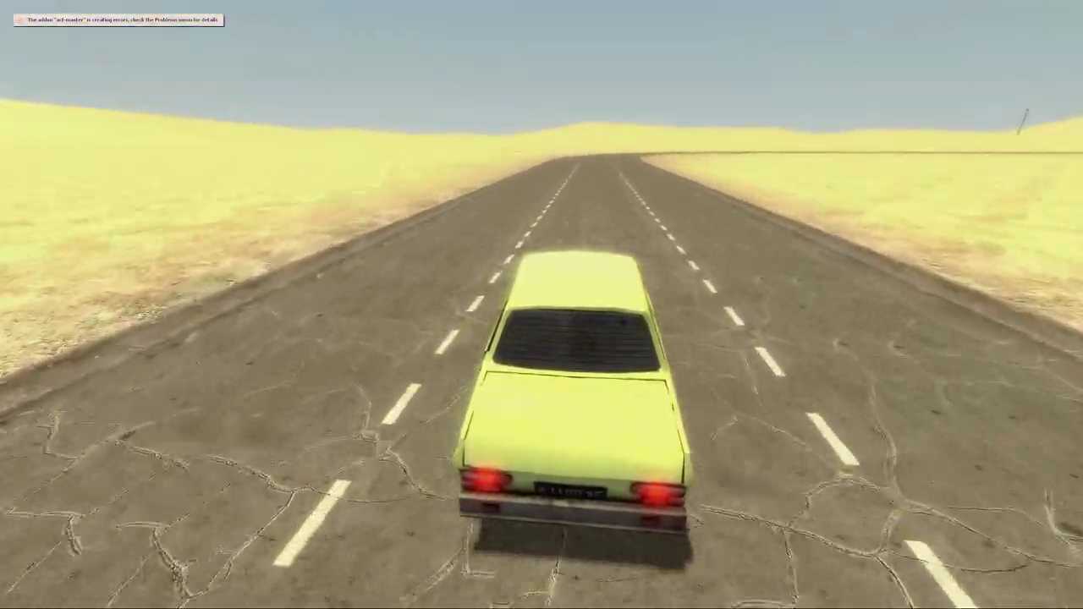
pyautogui.press('d')
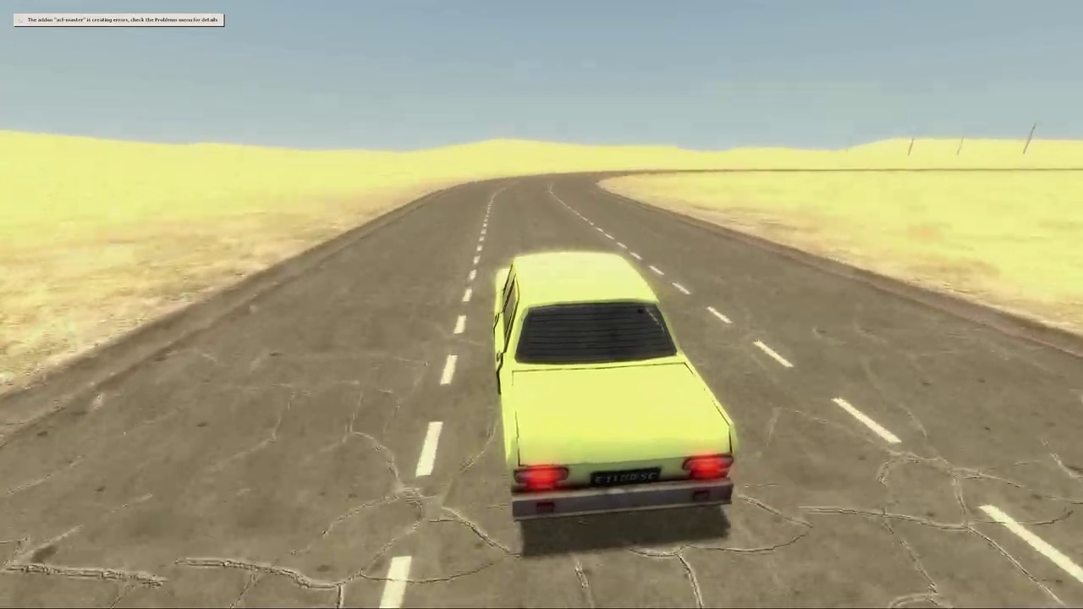
pyautogui.press('a')
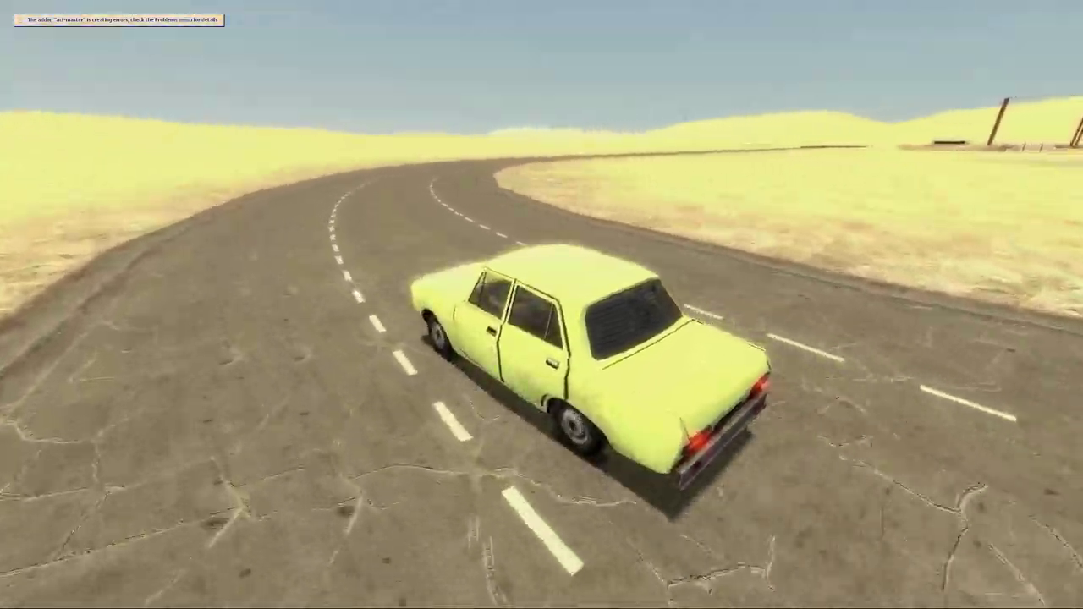
pyautogui.press('d')
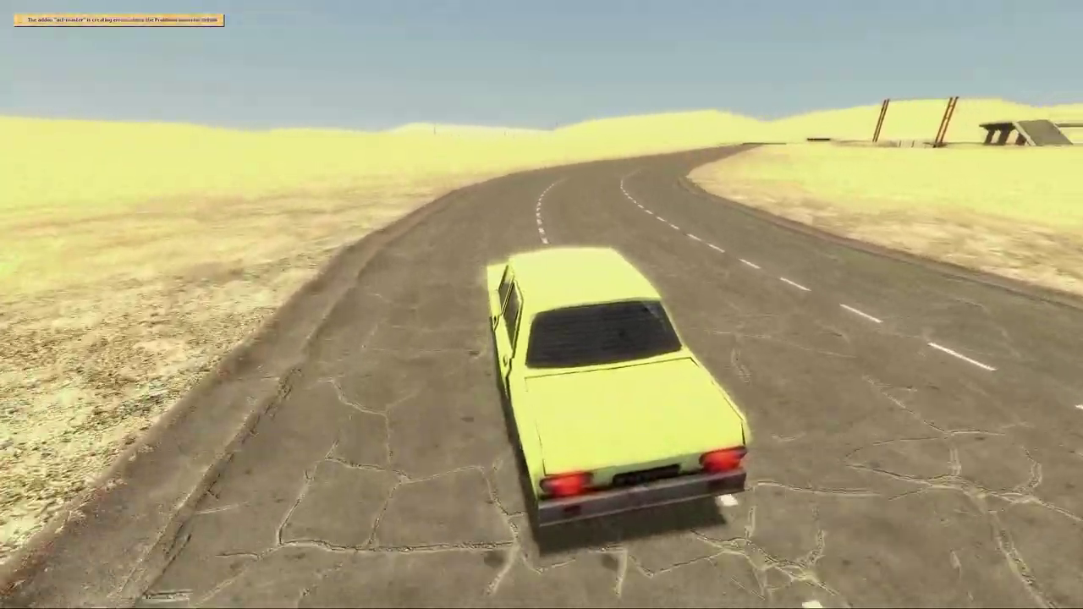
pyautogui.press('d')
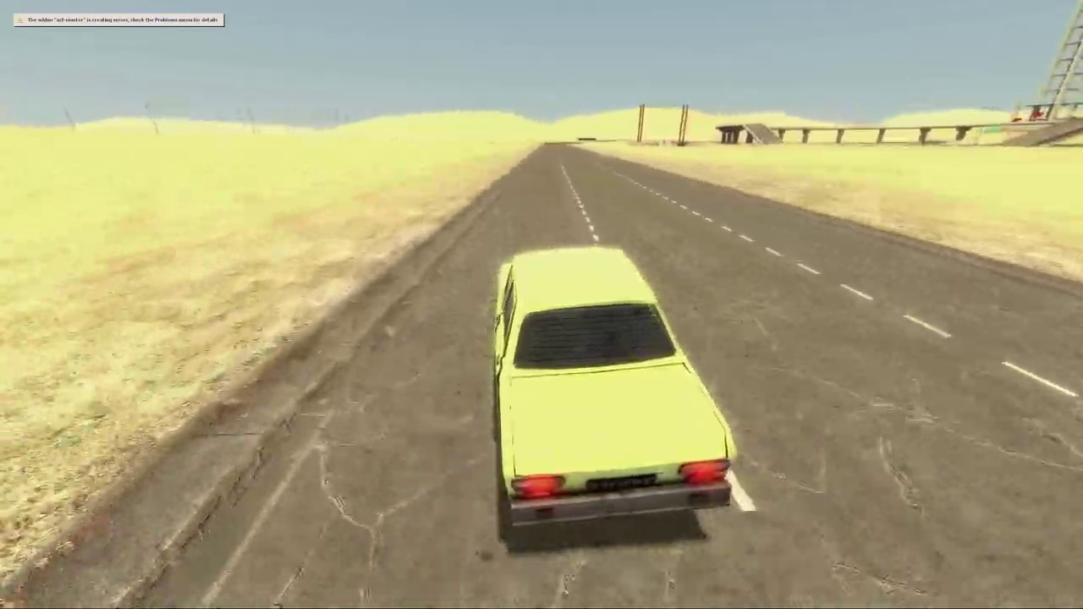
pyautogui.press('a')
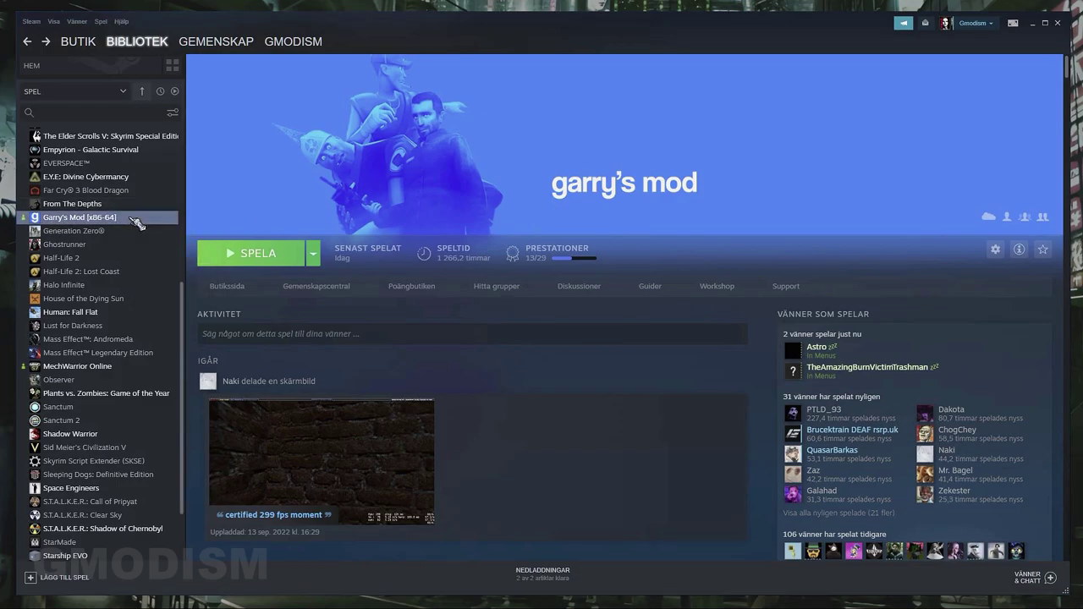
# Step: Switch to Steam and show the installed Workshop addons in the properties of Garry's Mod
pyautogui.rightClick(132, 220)
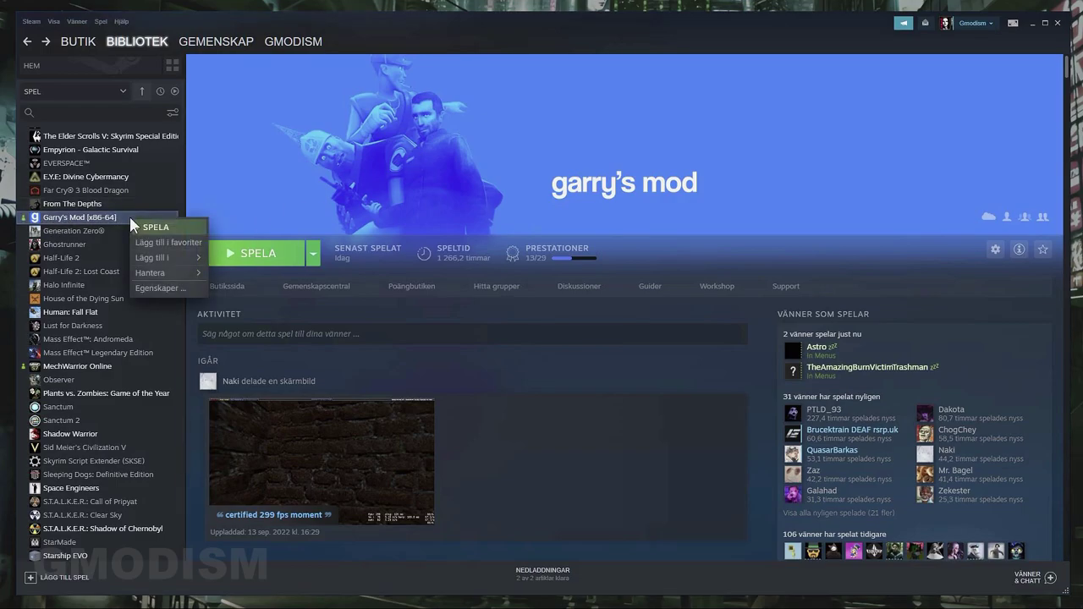
pyautogui.click(176, 288)
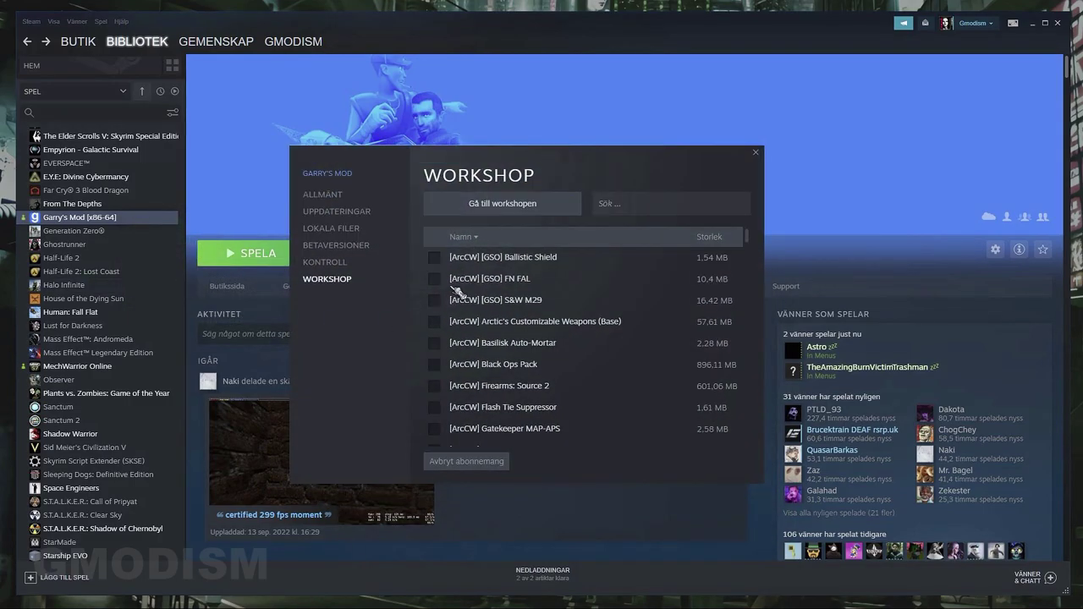
pyautogui.click(334, 194)
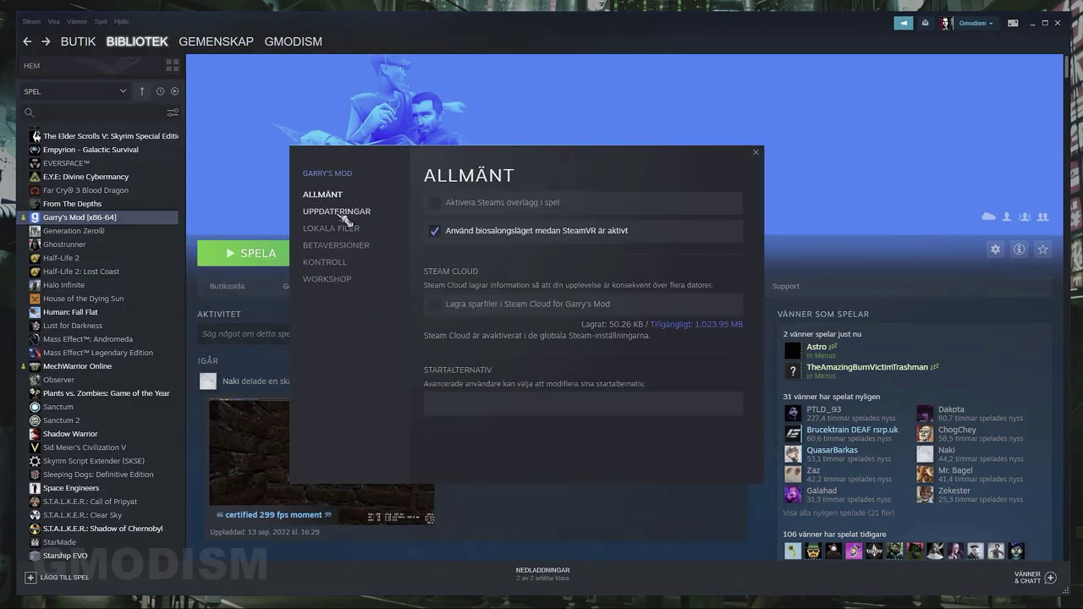
pyautogui.click(335, 283)
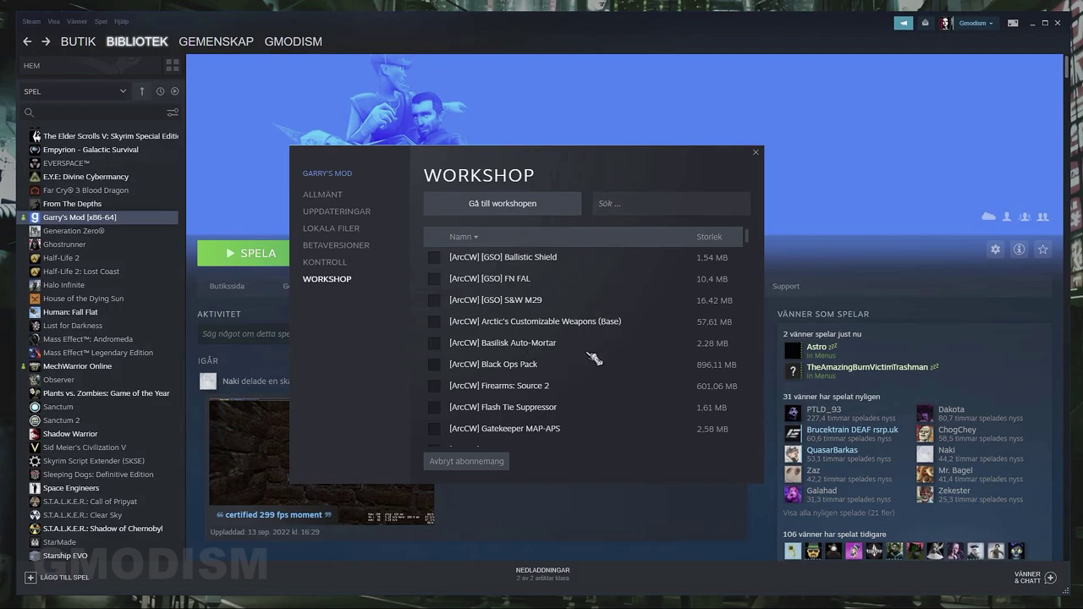
# Step: Mark the addons ACF 65KPH Speed Limit Remover and Fading door tool in the Workshop addon list
pyautogui.scroll(-4, 549, 318)
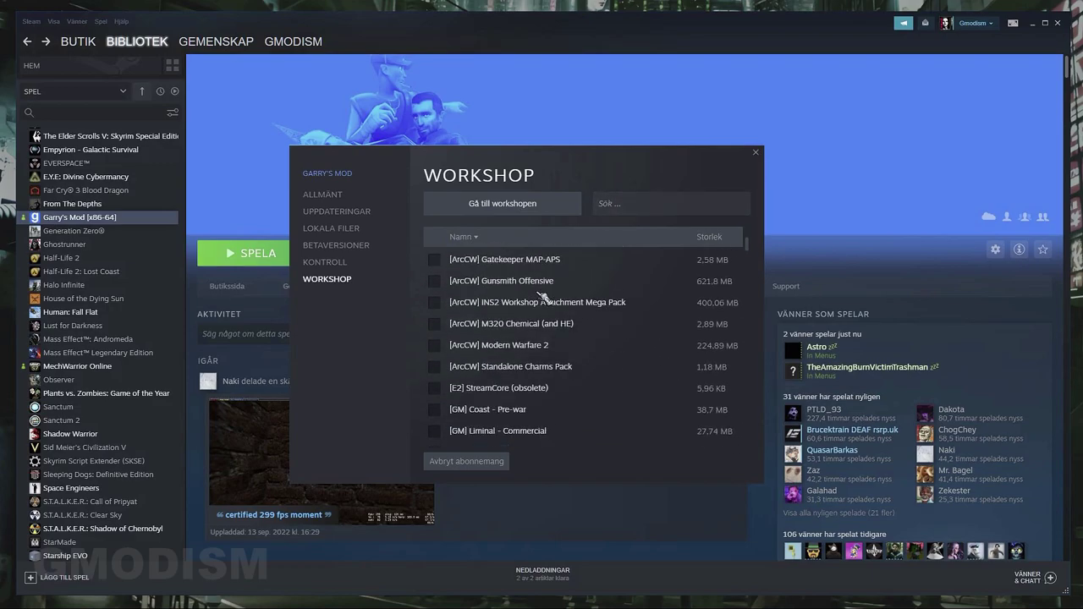
pyautogui.scroll(-5, 543, 298)
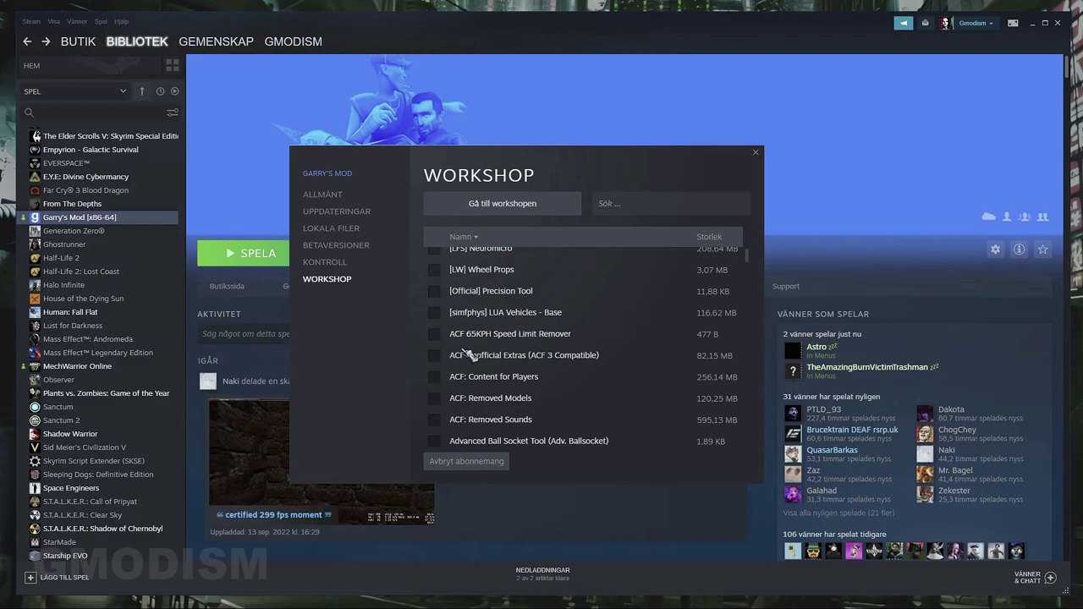
pyautogui.click(435, 335)
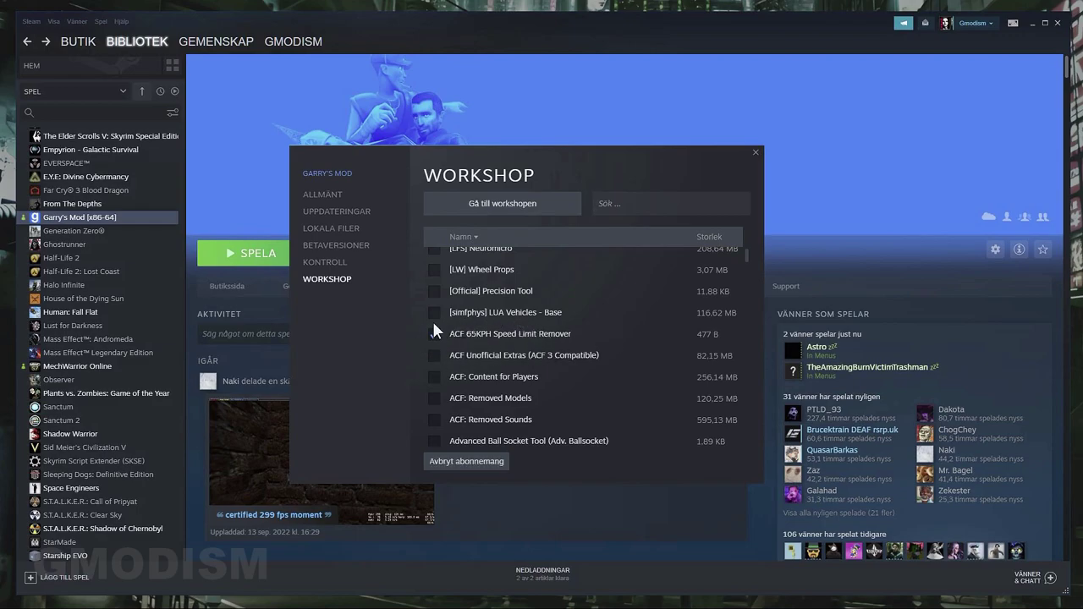
pyautogui.scroll(-2, 537, 361)
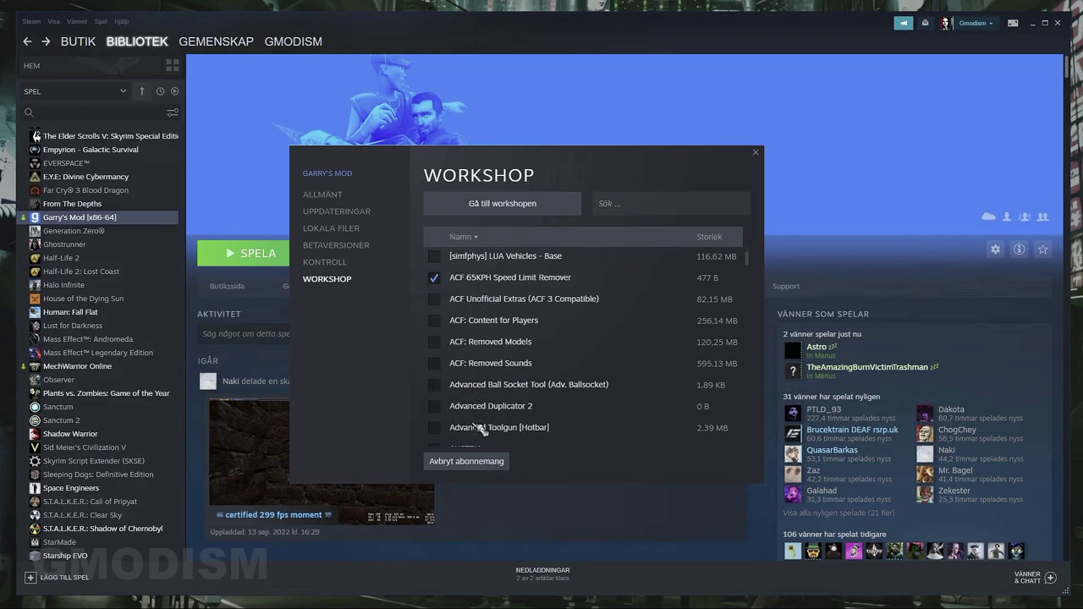
pyautogui.scroll(-10, 470, 359)
pyautogui.click(436, 273)
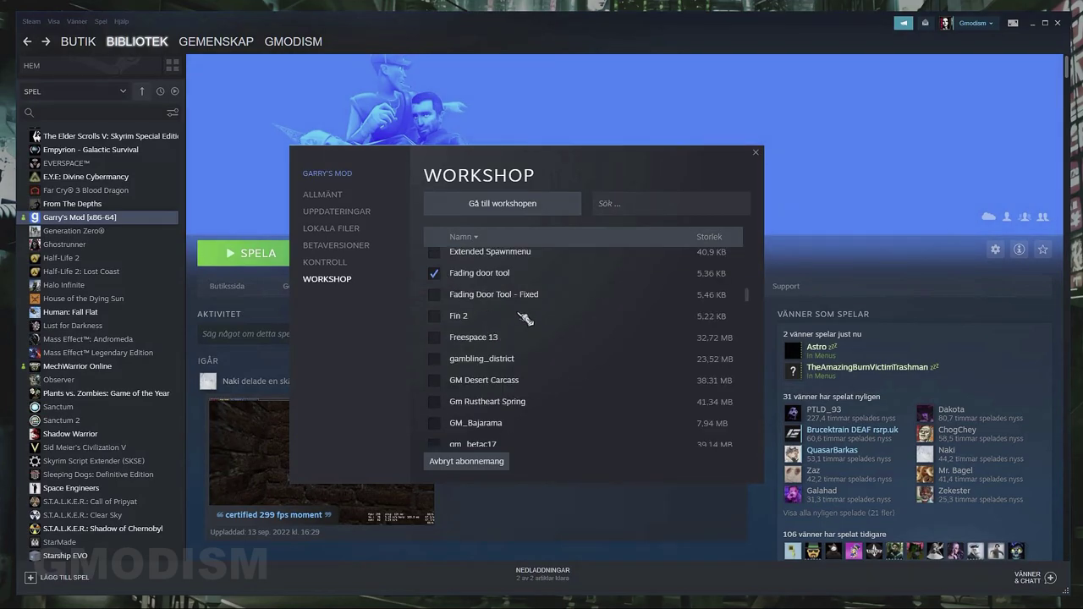
# Step: View the Workshop pages of Fading door tool and Fading Door Tool - Fixed, and return to the addon list
pyautogui.click(499, 276)
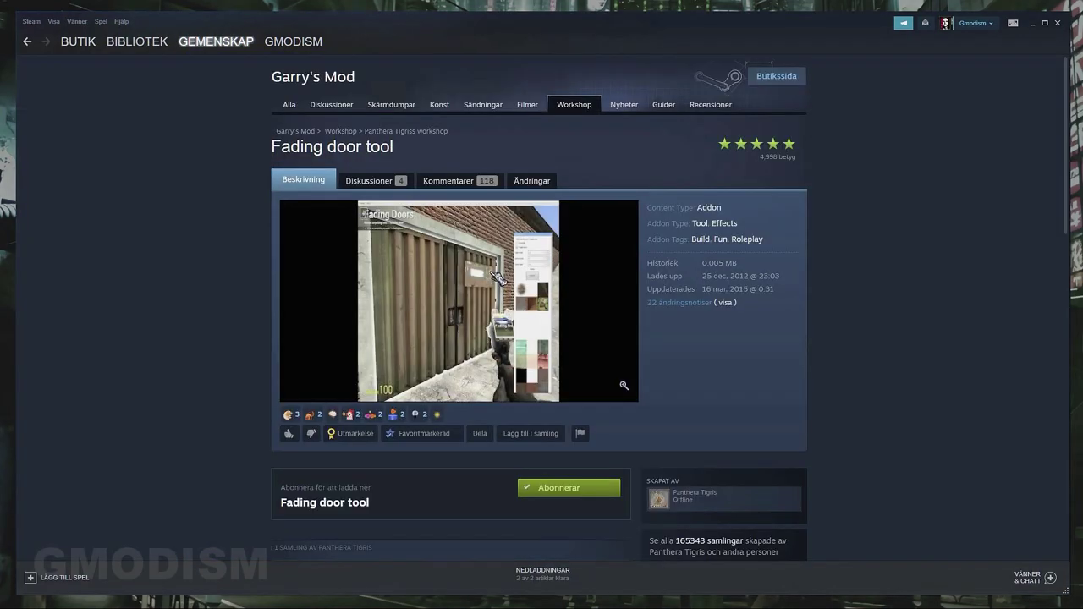
pyautogui.click(47, 42)
pyautogui.click(49, 42)
pyautogui.click(28, 41)
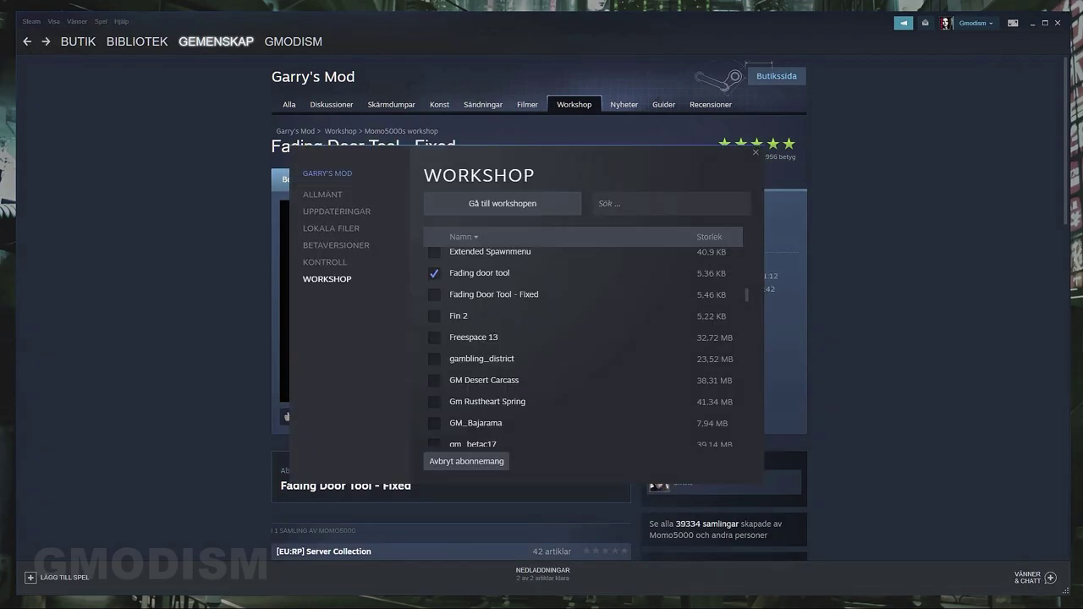
# Step: Unmark Fading door tool, mark Grappling Hook [SWEP] and Hoverbike 02, and unsubscribe from the marked addons
pyautogui.click(434, 273)
pyautogui.scroll(-5, 582, 291)
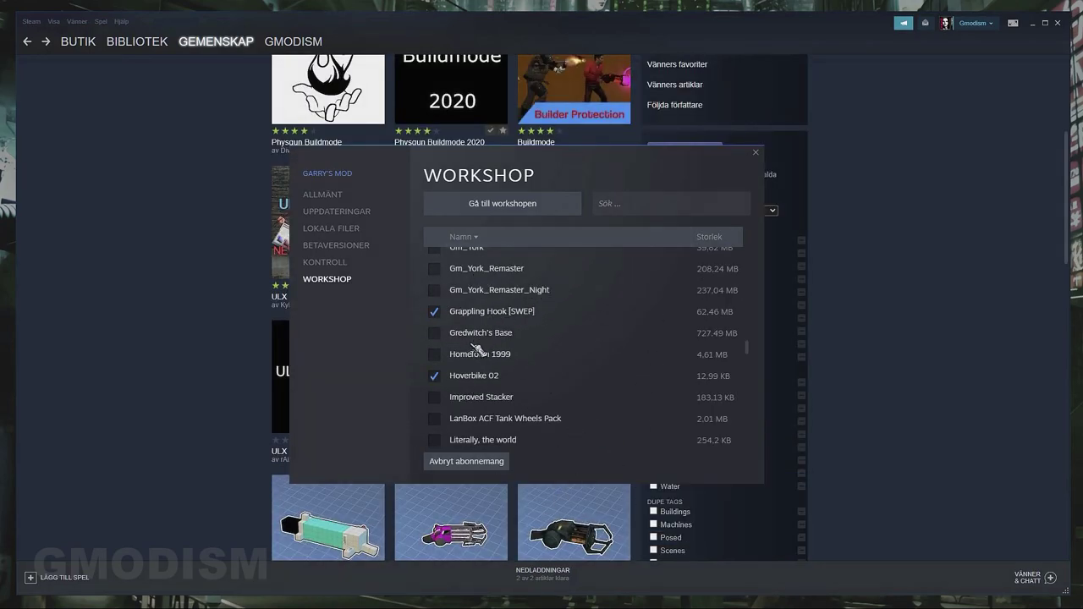
pyautogui.click(495, 469)
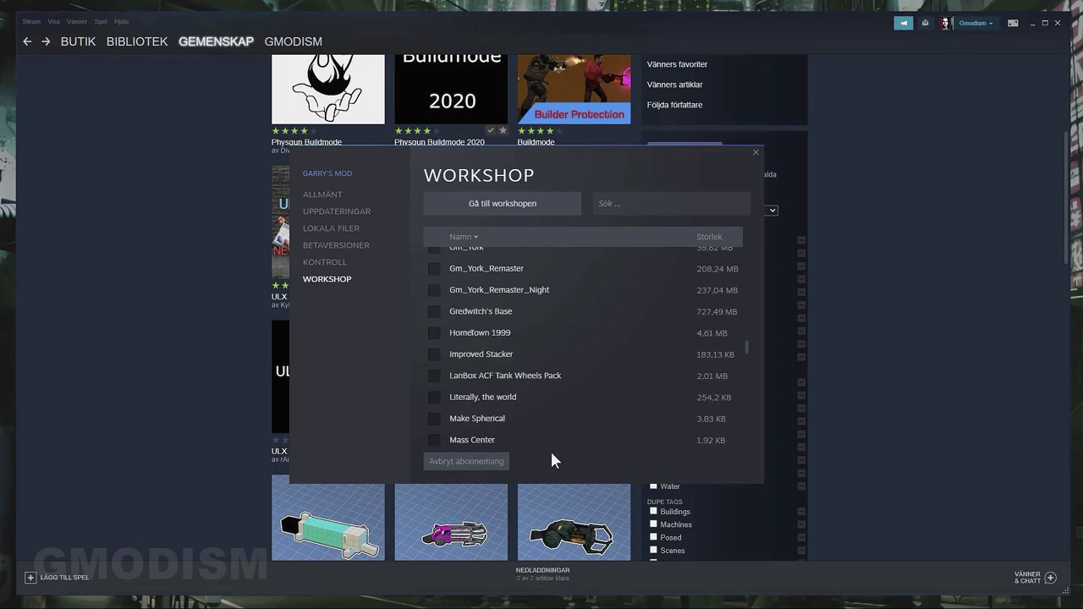
# Step: Go to the Garry's Mod Workshop and list the account's subscribed items
pyautogui.click(508, 204)
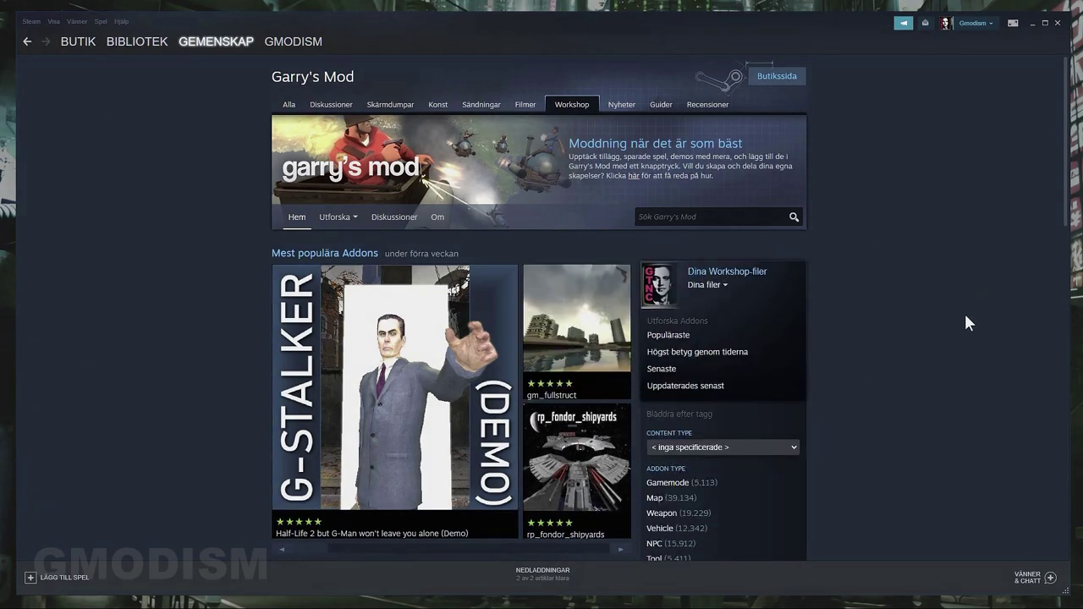
pyautogui.scroll(-1, 802, 248)
pyautogui.click(708, 228)
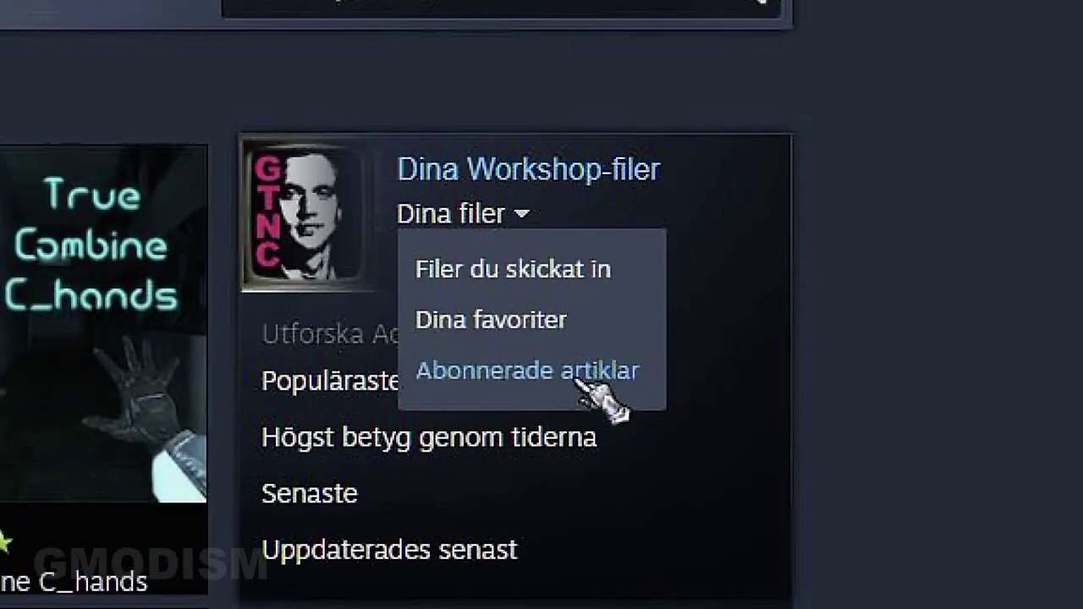
pyautogui.click(606, 373)
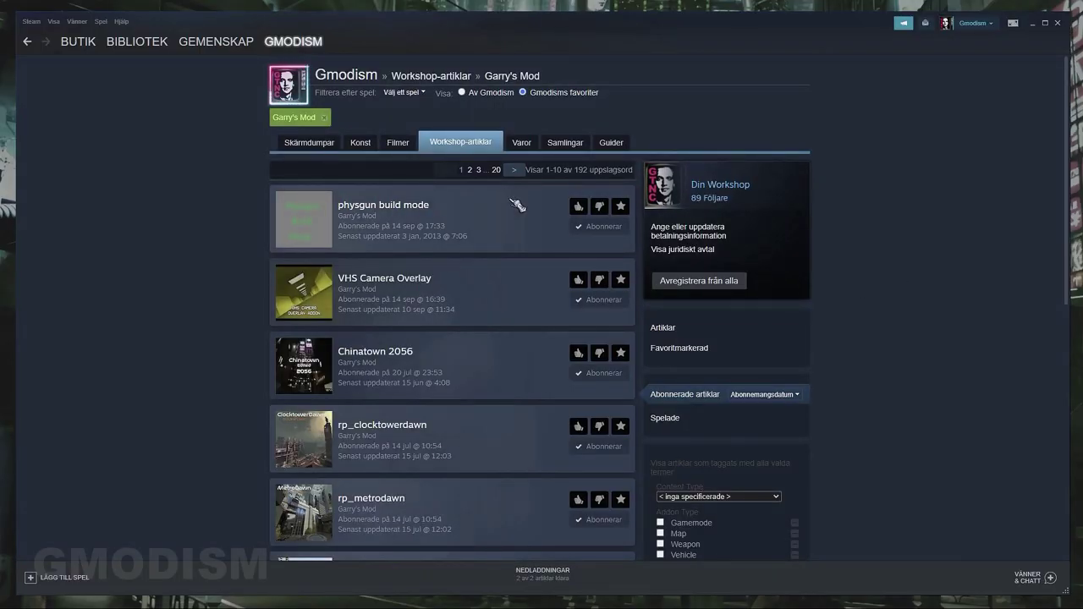
# Step: Unsubscribe from the [LFS] Neuromicro addon in the subscribed items list
pyautogui.scroll(-1, 555, 371)
pyautogui.scroll(-4, 517, 346)
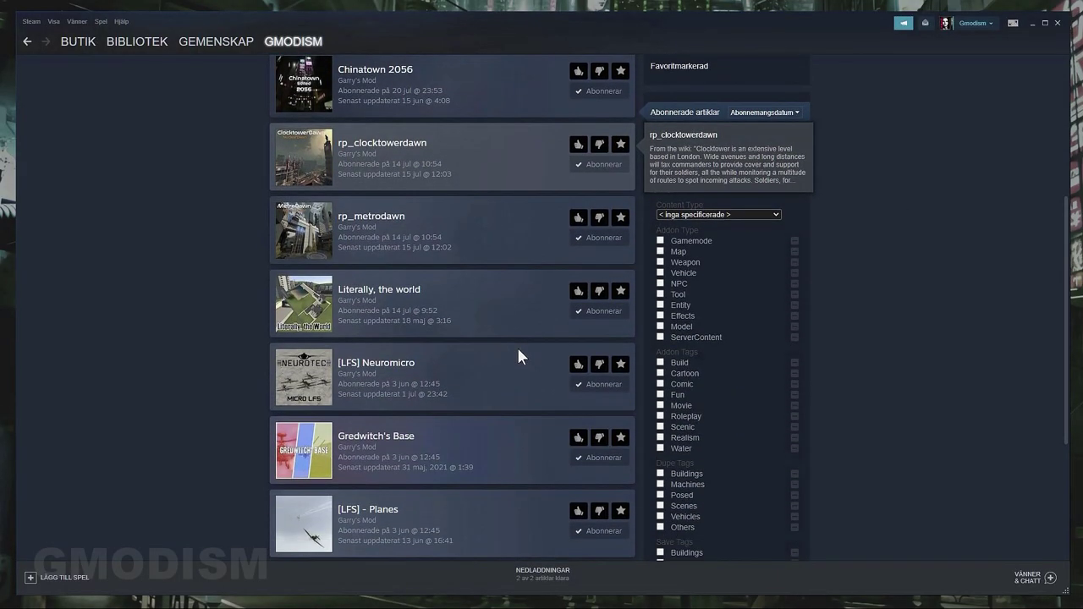
pyautogui.scroll(-1, 452, 296)
pyautogui.scroll(-4, 452, 296)
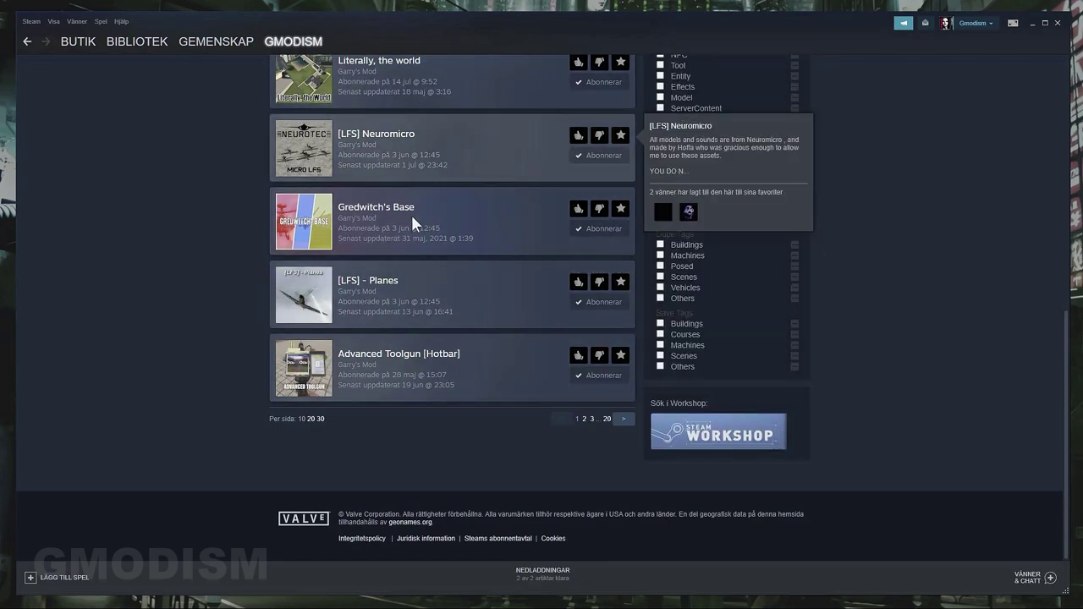
pyautogui.click(602, 156)
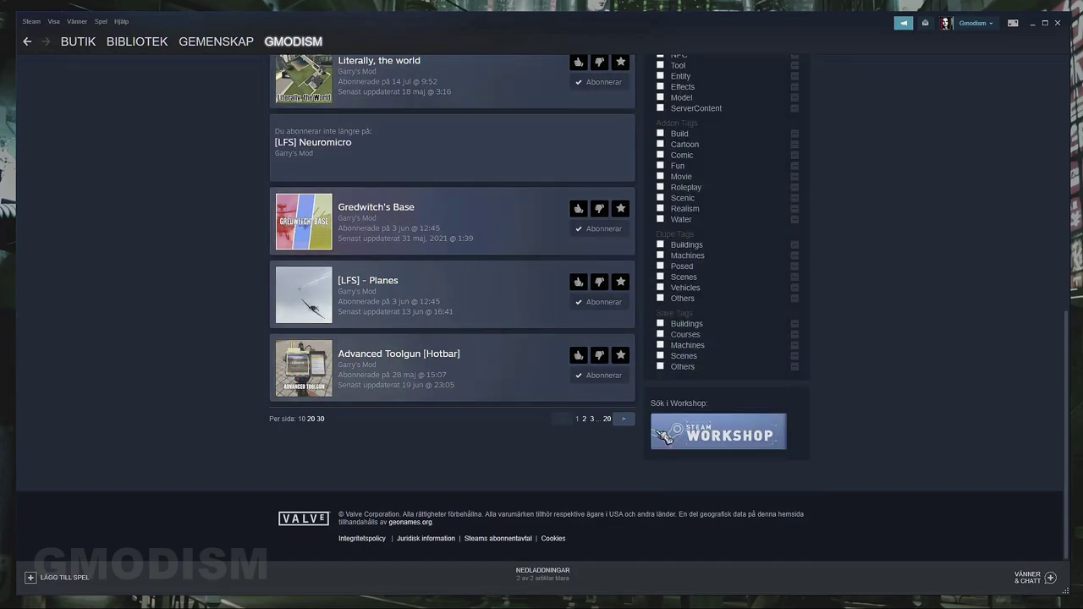
# Step: Examine the addons on pages 2, 20, 19 and 18 of the subscribed items list for old or unneeded ones
pyautogui.click(624, 419)
pyautogui.scroll(-6, 602, 415)
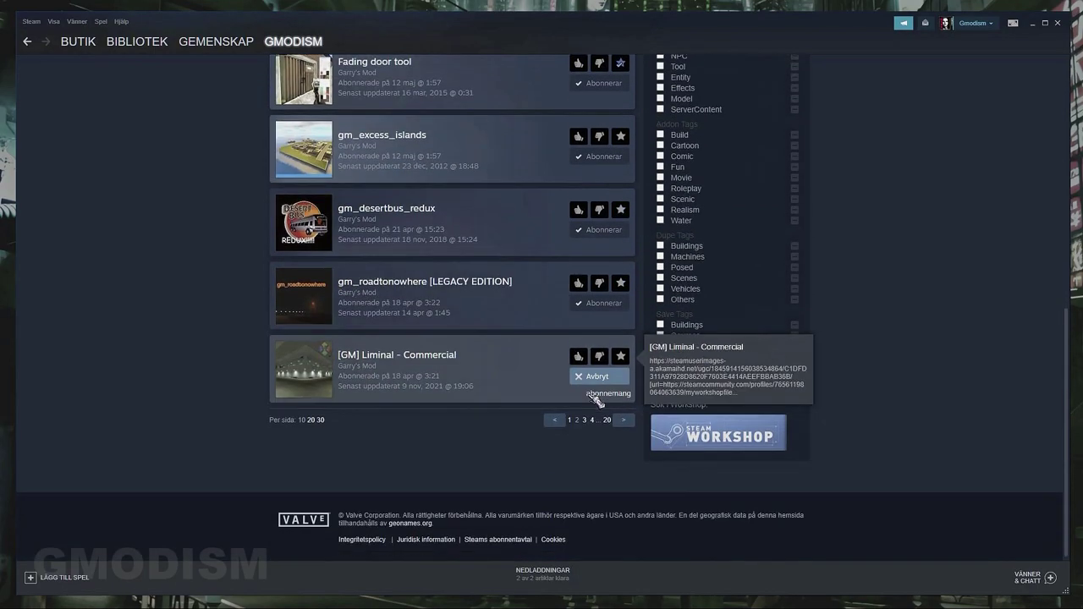
pyautogui.click(608, 420)
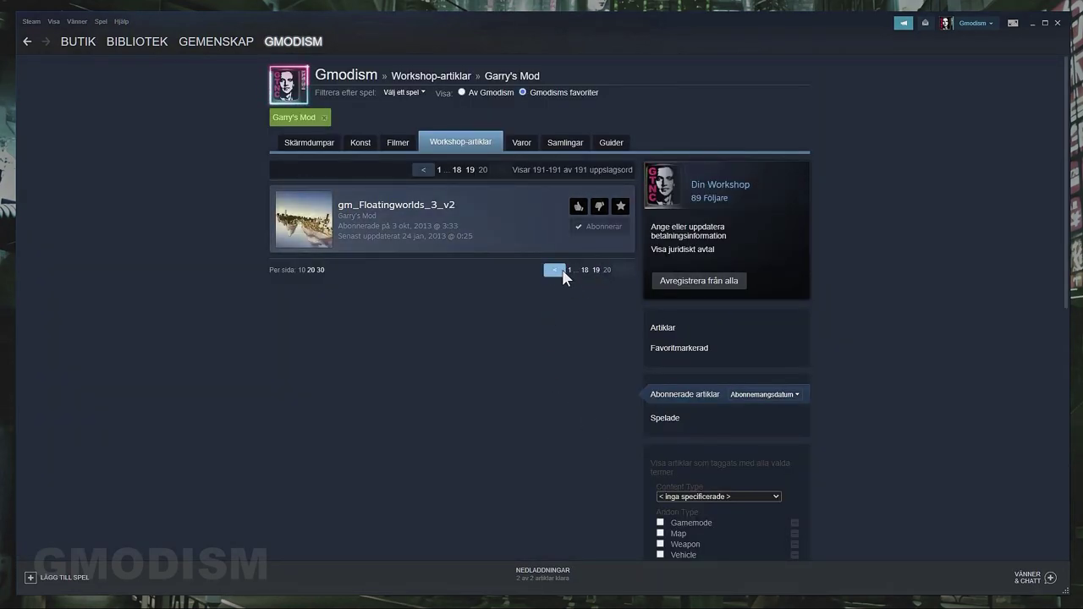
pyautogui.click(559, 270)
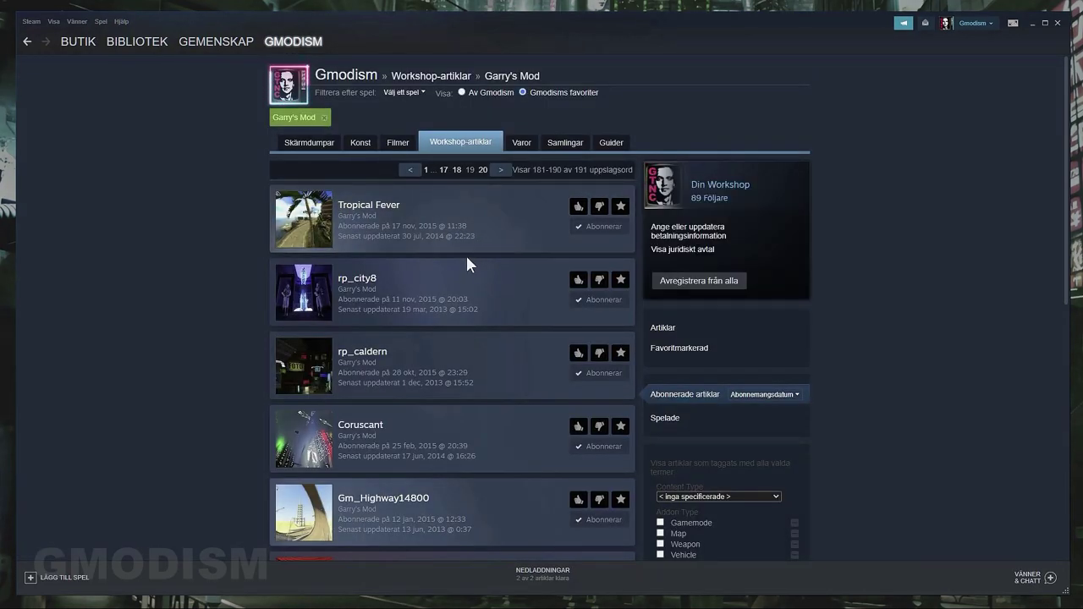
pyautogui.scroll(-5, 469, 258)
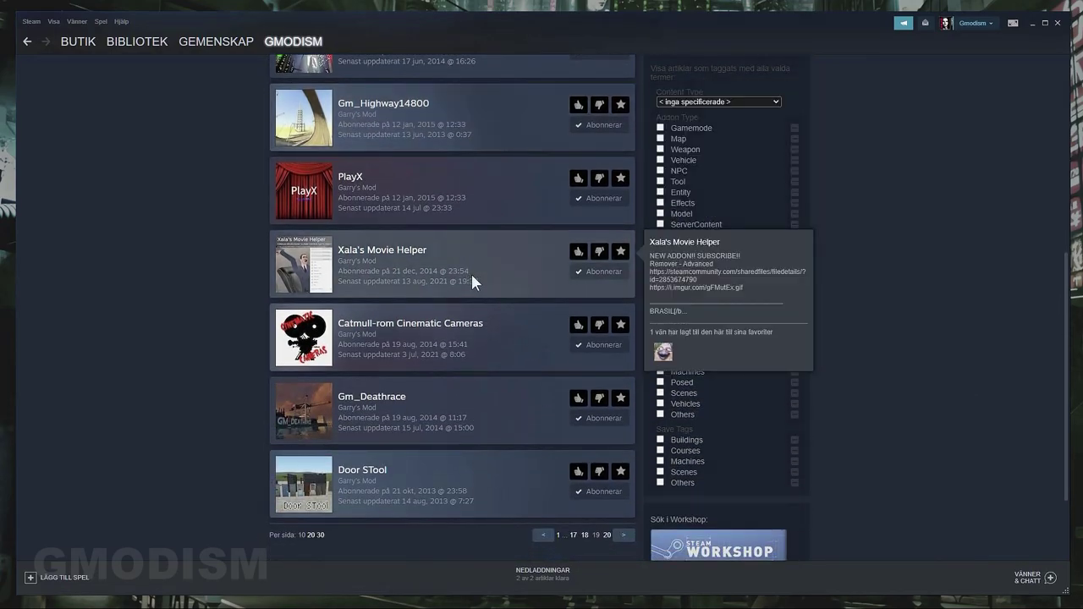
pyautogui.scroll(-3, 520, 358)
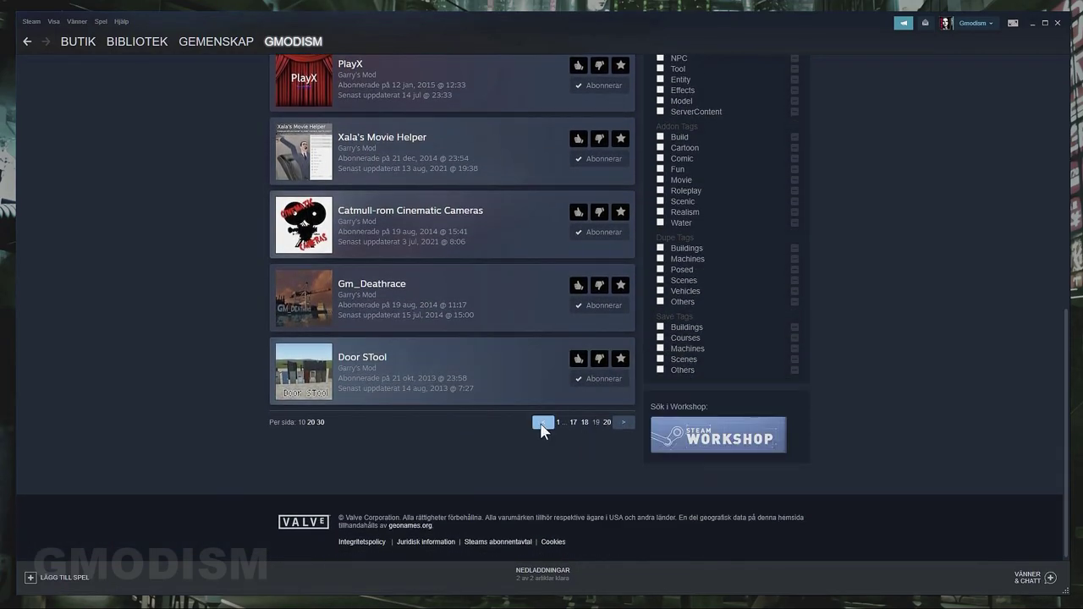
pyautogui.click(542, 424)
pyautogui.scroll(-2, 469, 284)
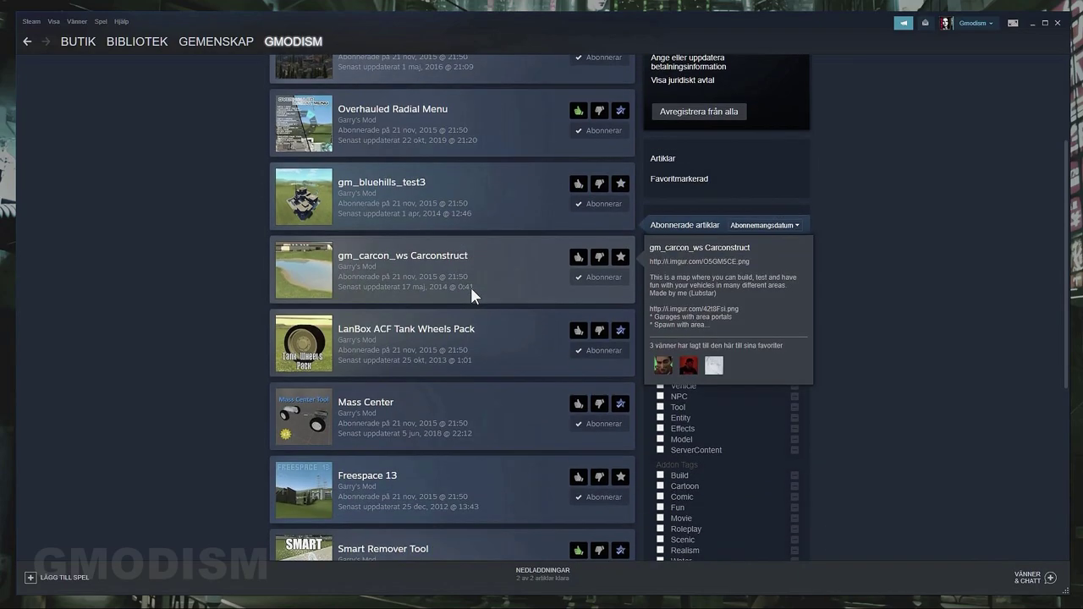
pyautogui.scroll(-3, 473, 288)
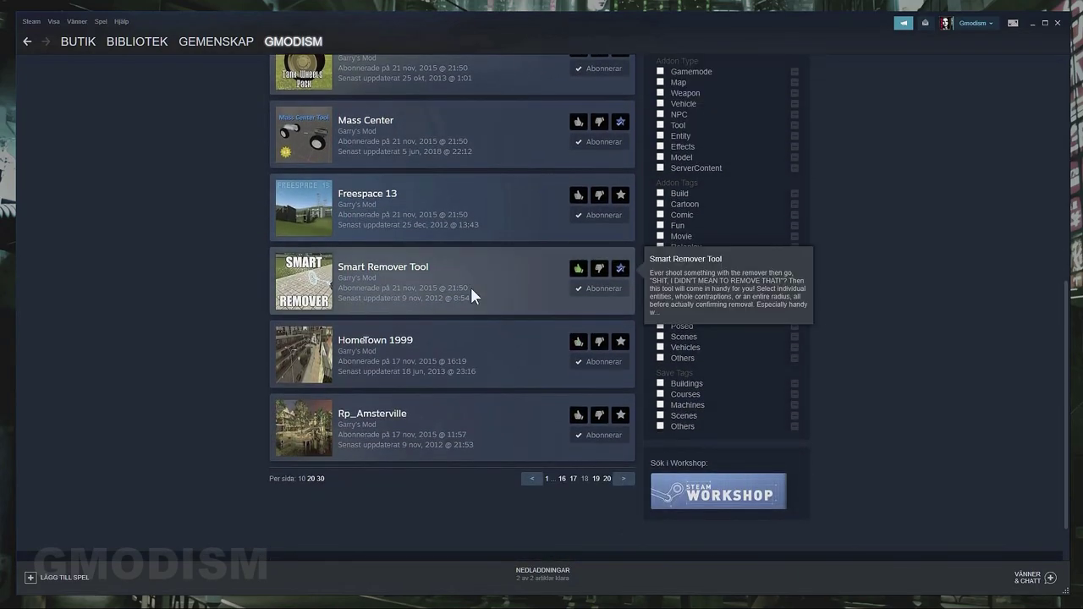
# Step: Examine the addons on pages 17 and 9 of the subscribed items list for old or unneeded ones
pyautogui.click(532, 478)
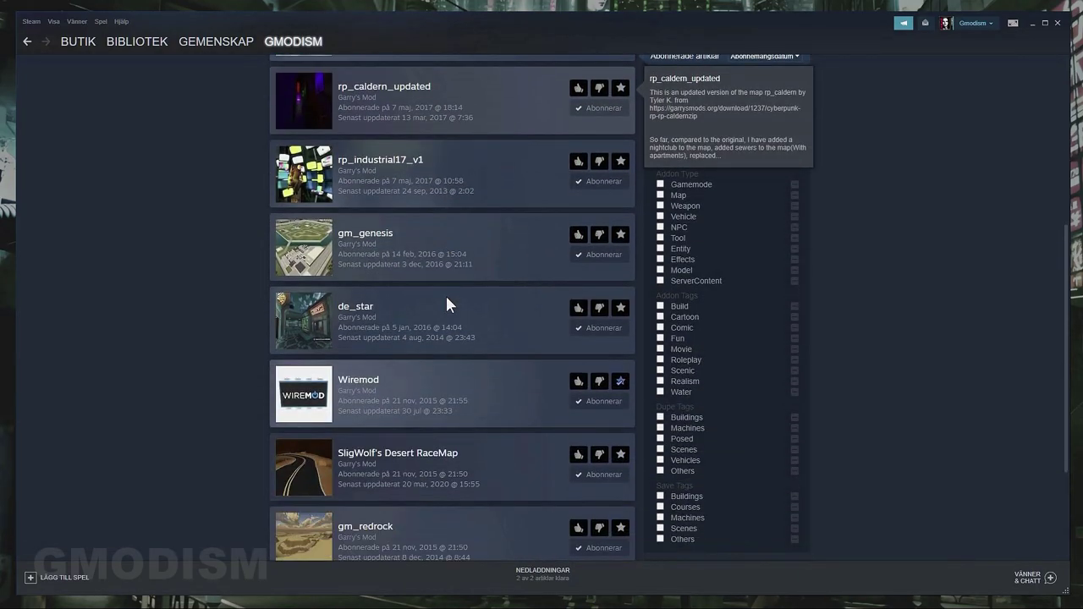
pyautogui.scroll(-3, 423, 398)
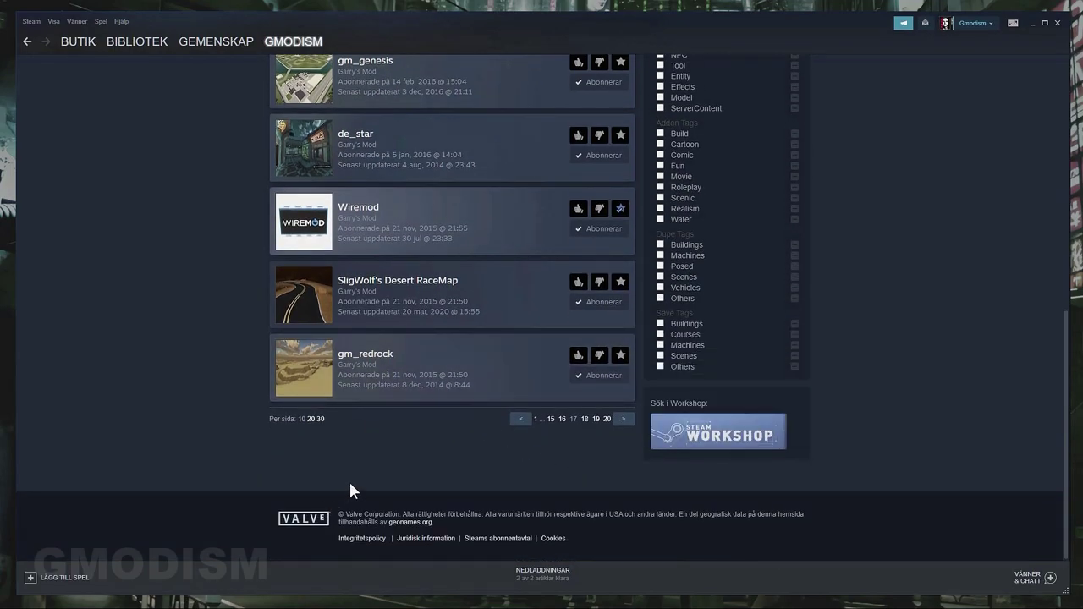
pyautogui.hotkey('alt', 'Left')
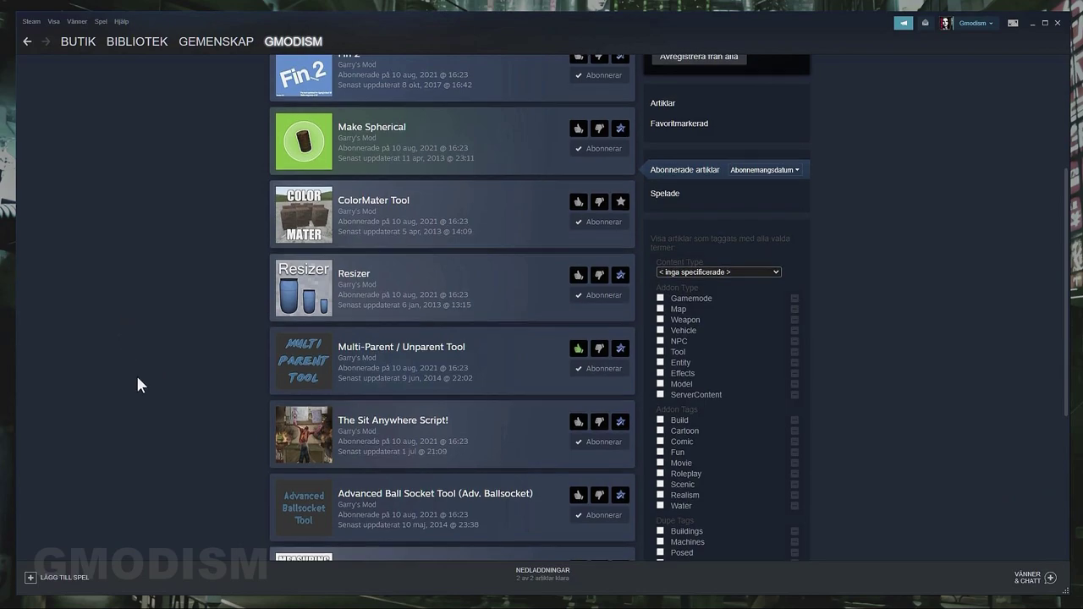
pyautogui.scroll(3, 138, 377)
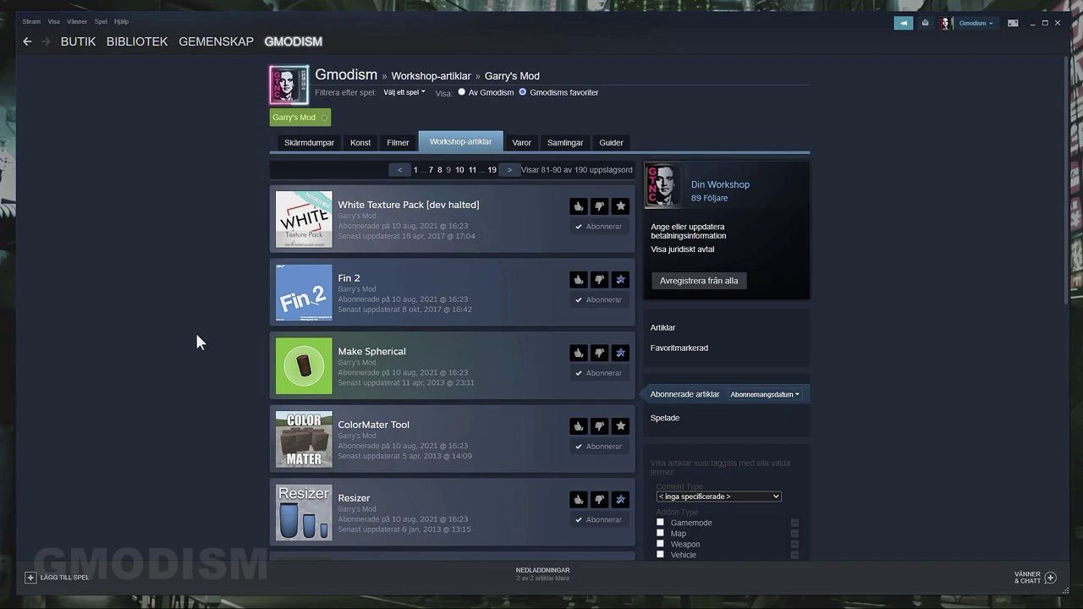
# Step: Browse to Garry's Mod's installation folder from the local files section of the game's properties
pyautogui.moveTo(413, 301)
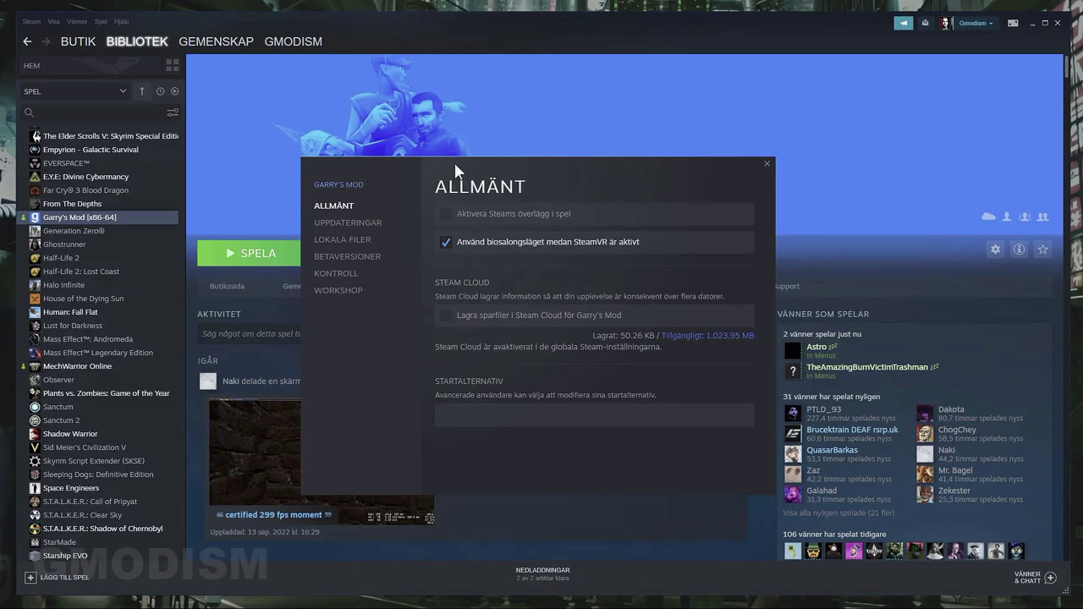
pyautogui.moveTo(454, 160); pyautogui.dragTo(448, 158)
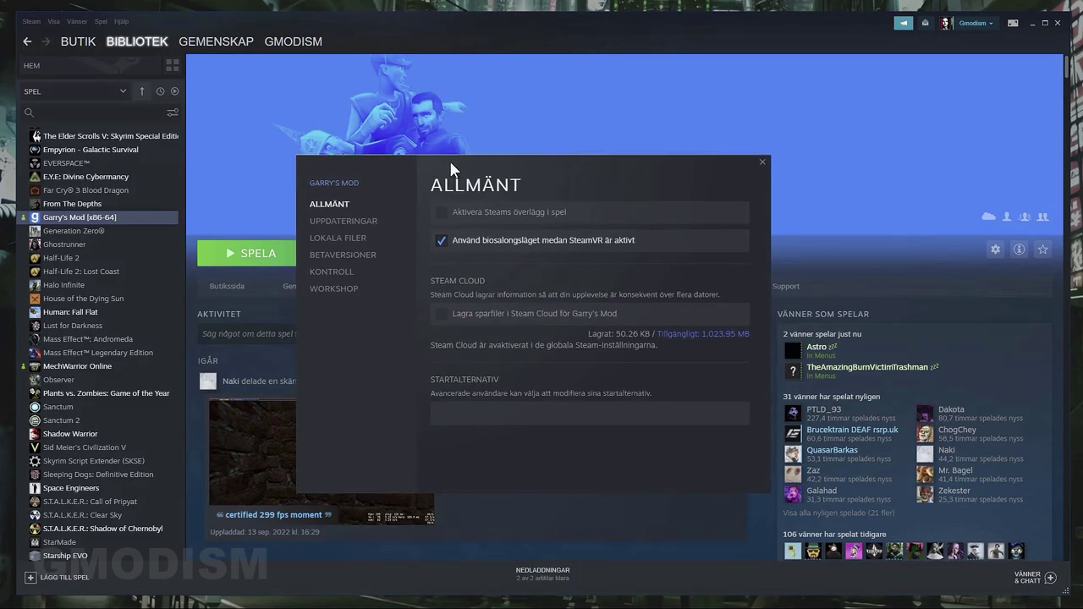
pyautogui.click(347, 242)
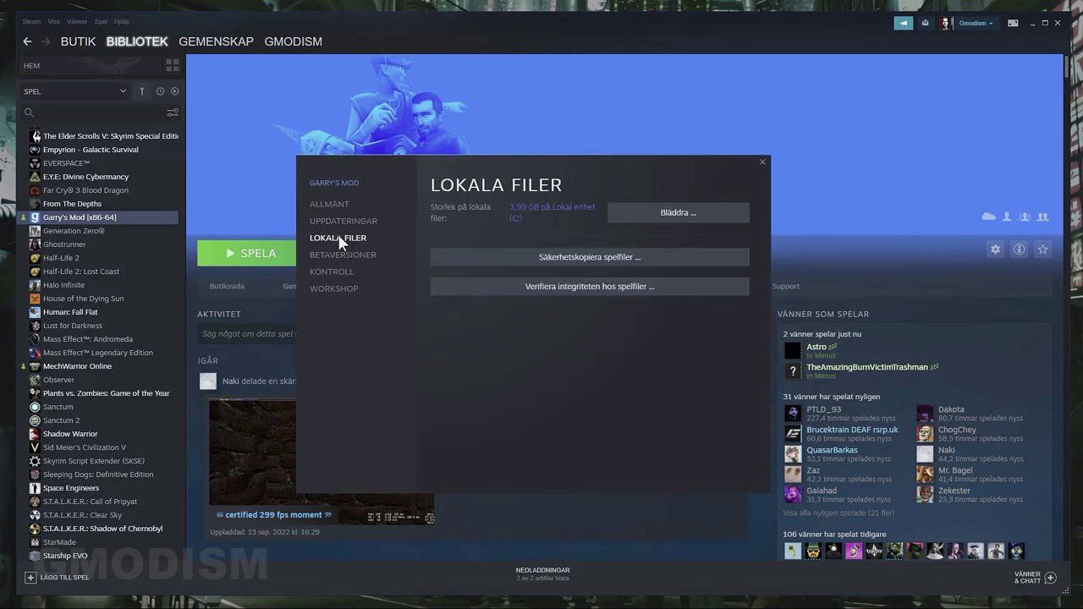
pyautogui.click(691, 214)
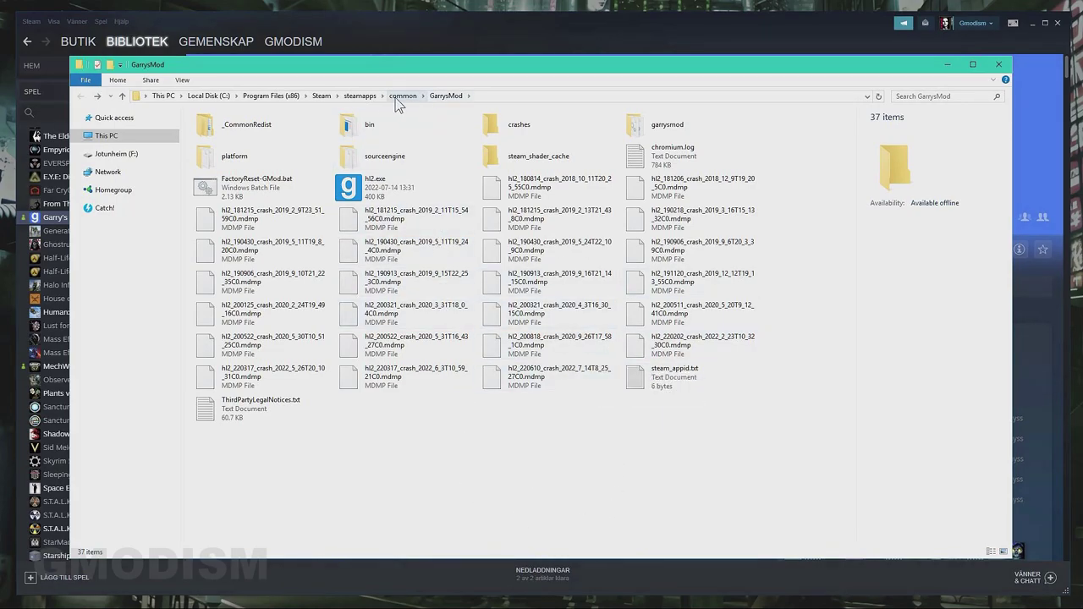
# Step: Go to the steamapps\workshop\content\4000 folder that holds the downloaded Garry's Mod Workshop addons
pyautogui.click(360, 97)
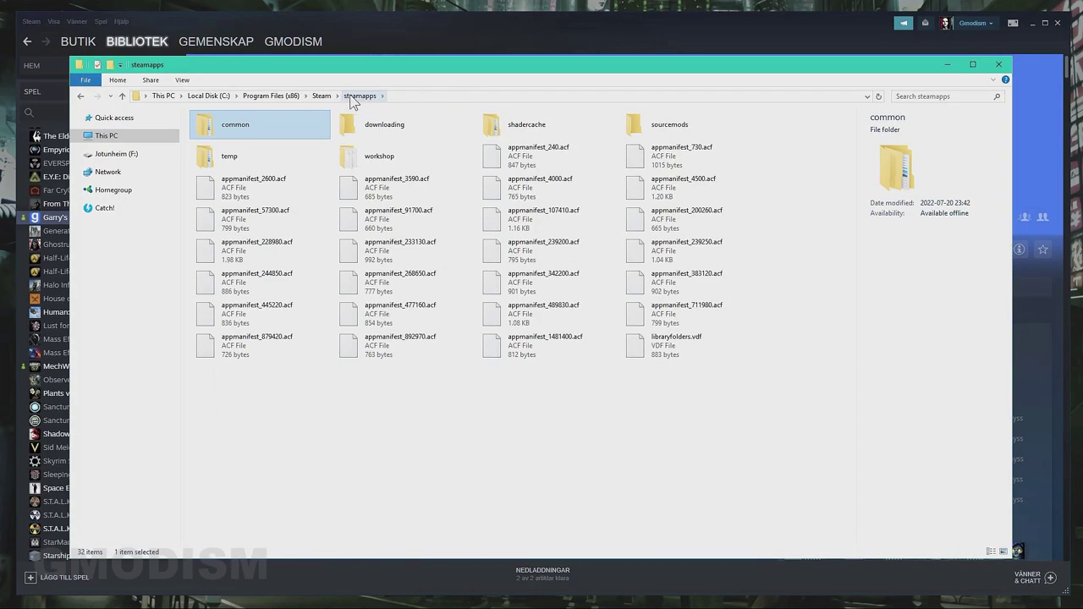
pyautogui.click(380, 159)
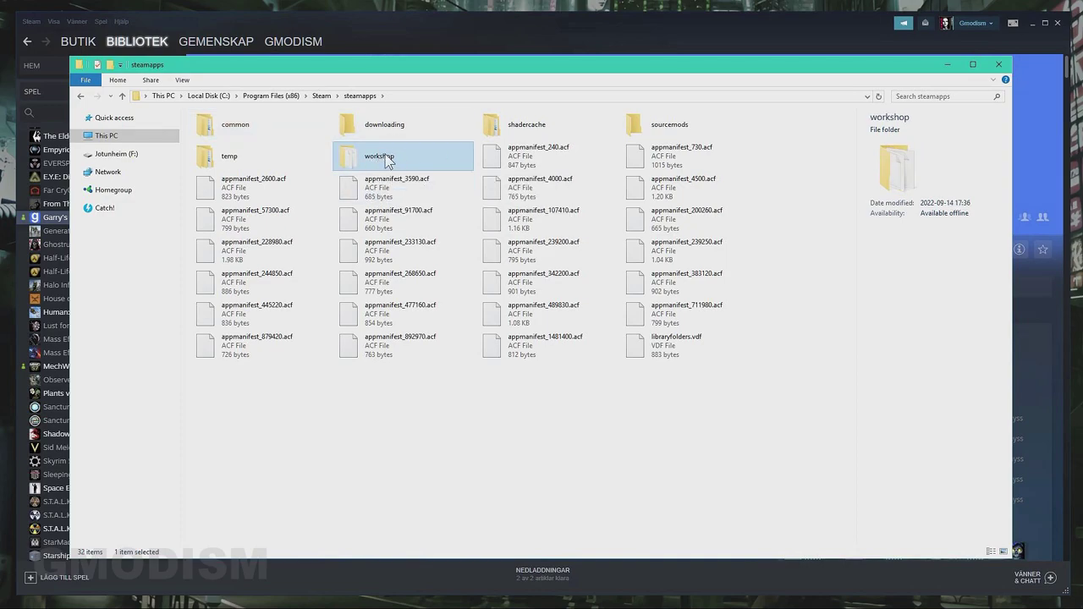
pyautogui.doubleClick(380, 158)
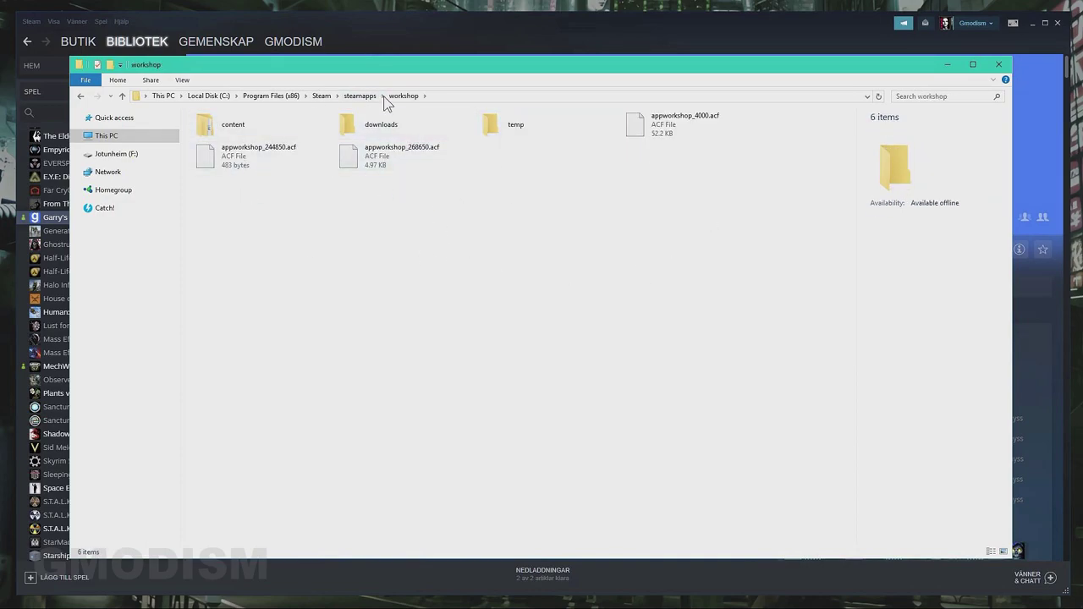
pyautogui.doubleClick(246, 135)
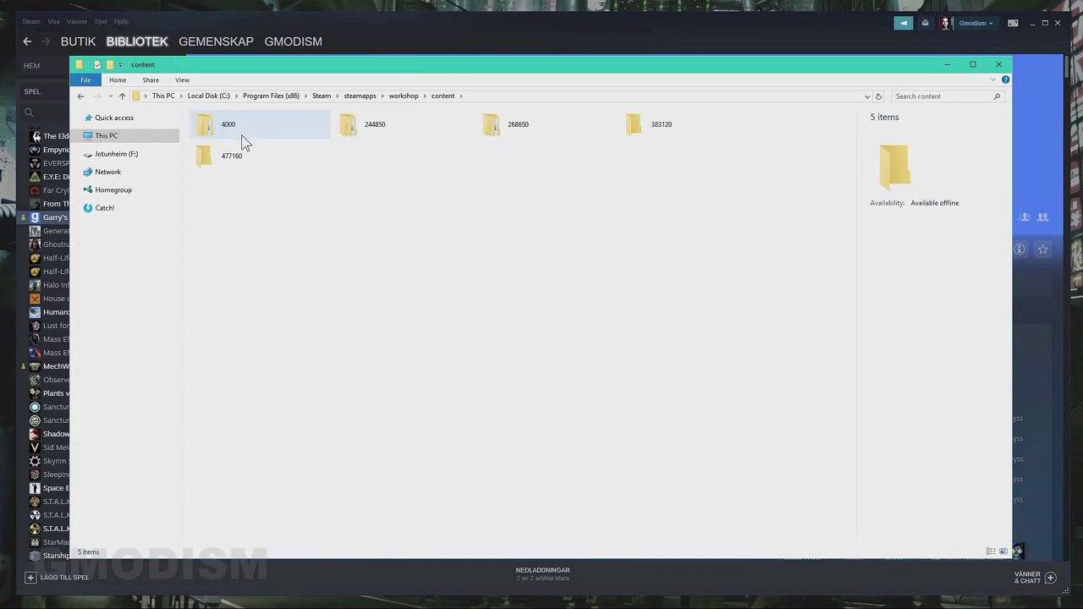
pyautogui.click(243, 133)
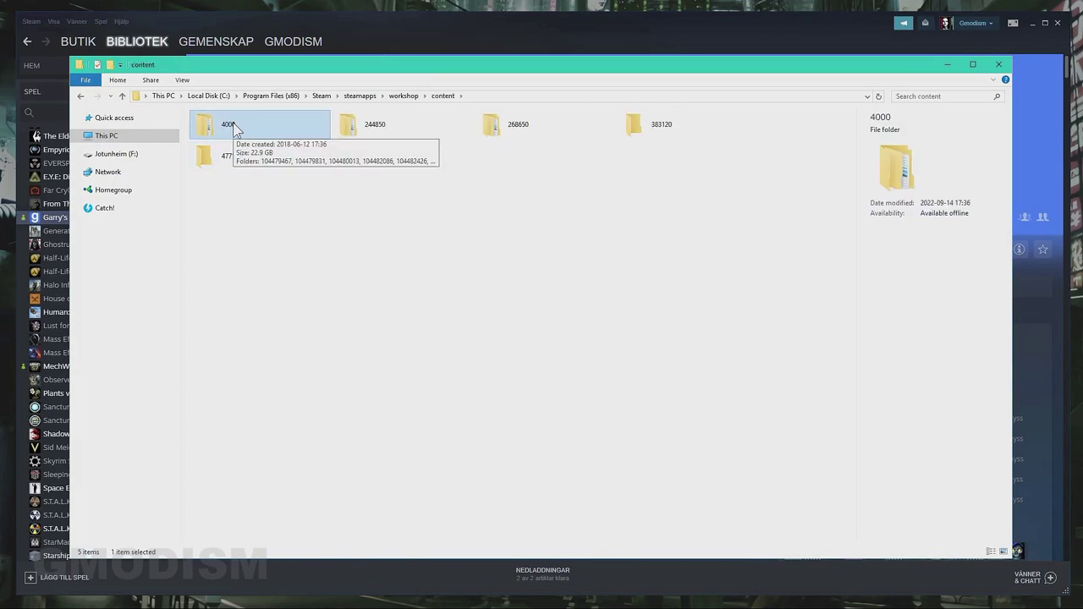
pyautogui.doubleClick(231, 127)
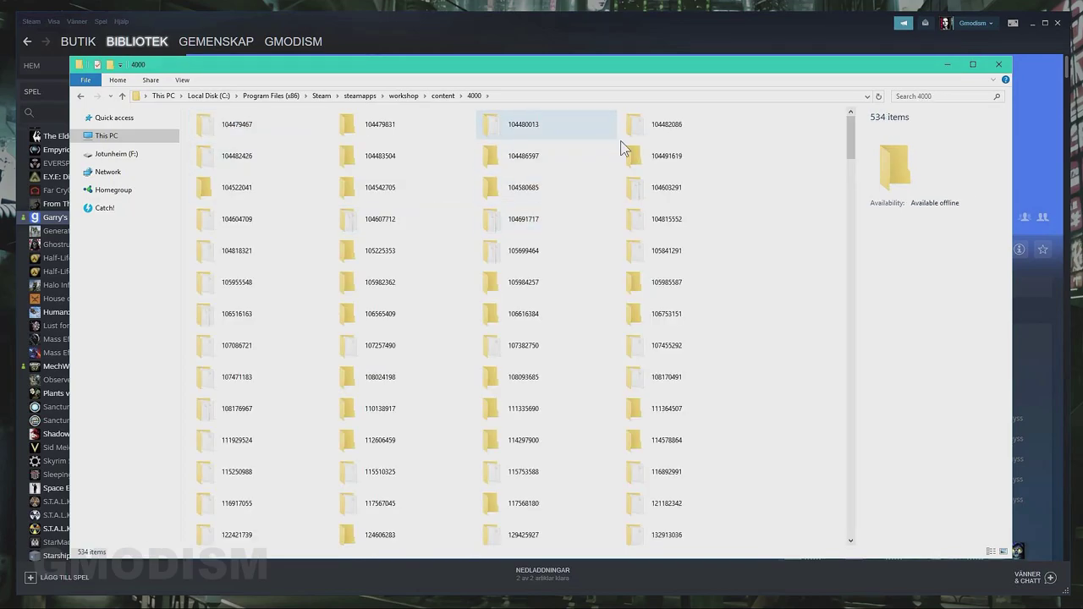
# Step: Look through the numbered addon folders in 4000, check the contents of folder 105985587, and leave it
pyautogui.moveTo(853, 124); pyautogui.dragTo(815, 138)
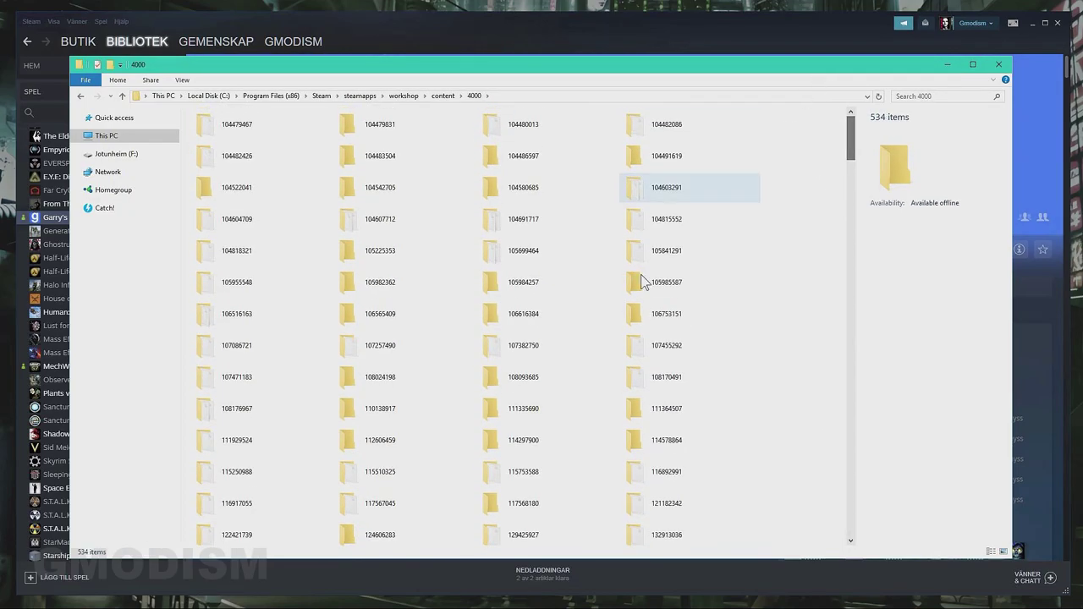
pyautogui.scroll(-20, 684, 281)
pyautogui.scroll(-15, 690, 278)
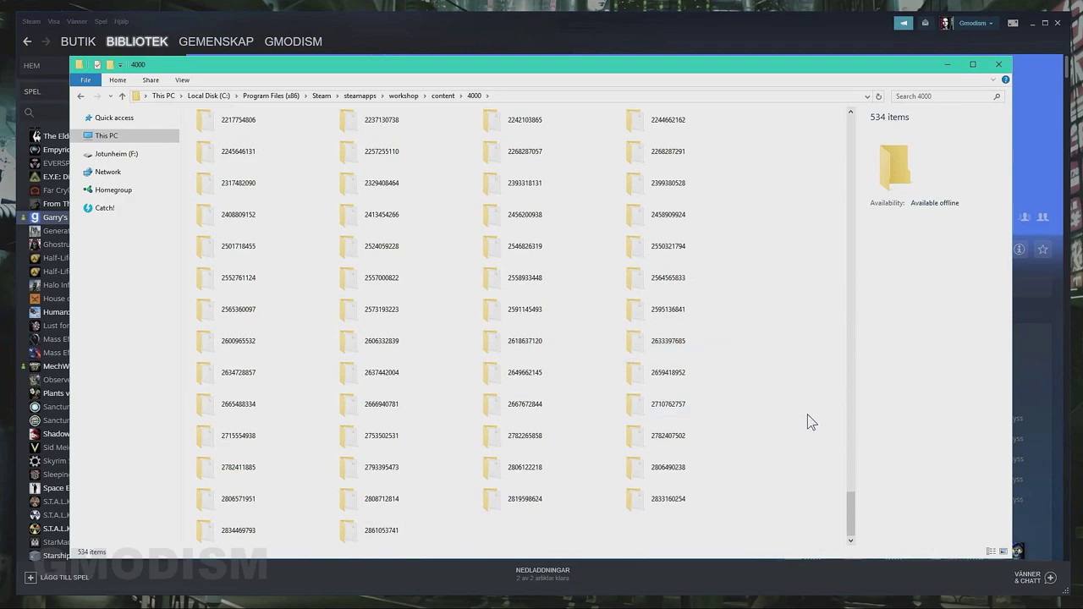
pyautogui.moveTo(853, 518); pyautogui.dragTo(850, 131)
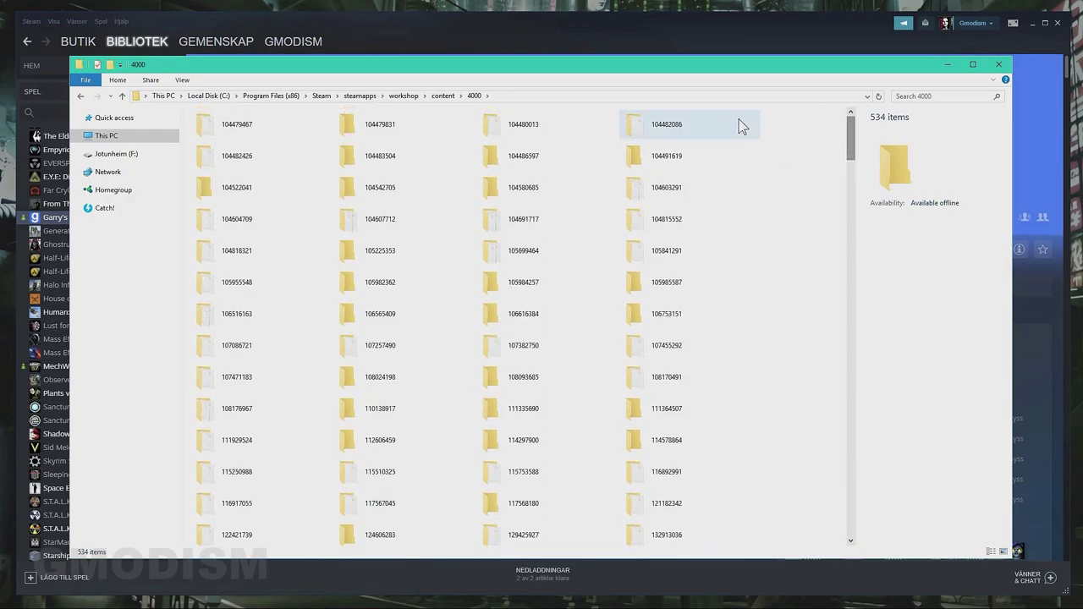
pyautogui.scroll(-20, 557, 228)
pyautogui.scroll(15, 649, 418)
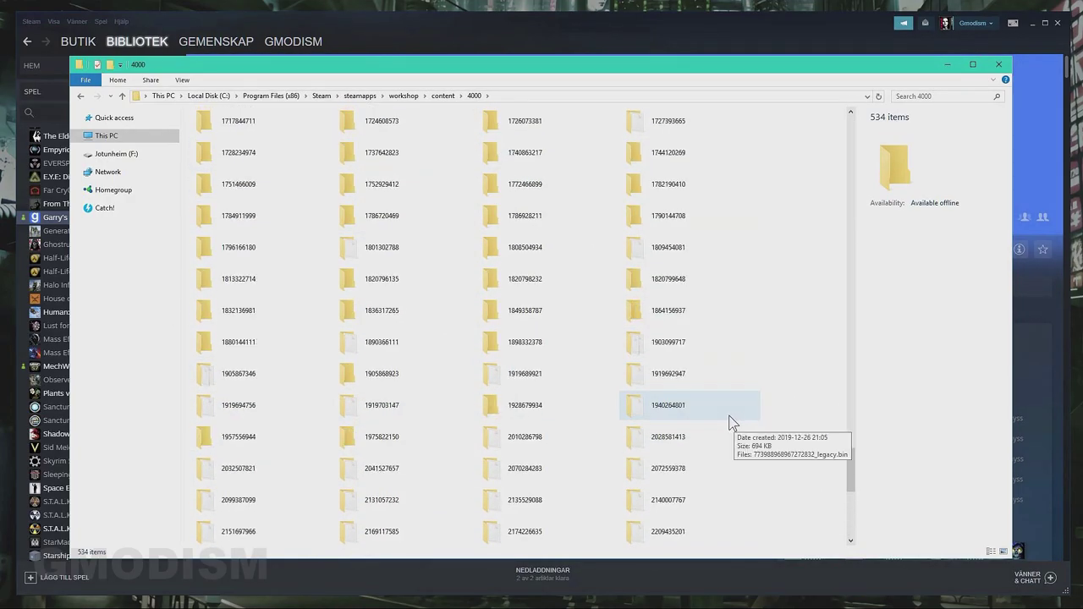
pyautogui.scroll(20, 711, 385)
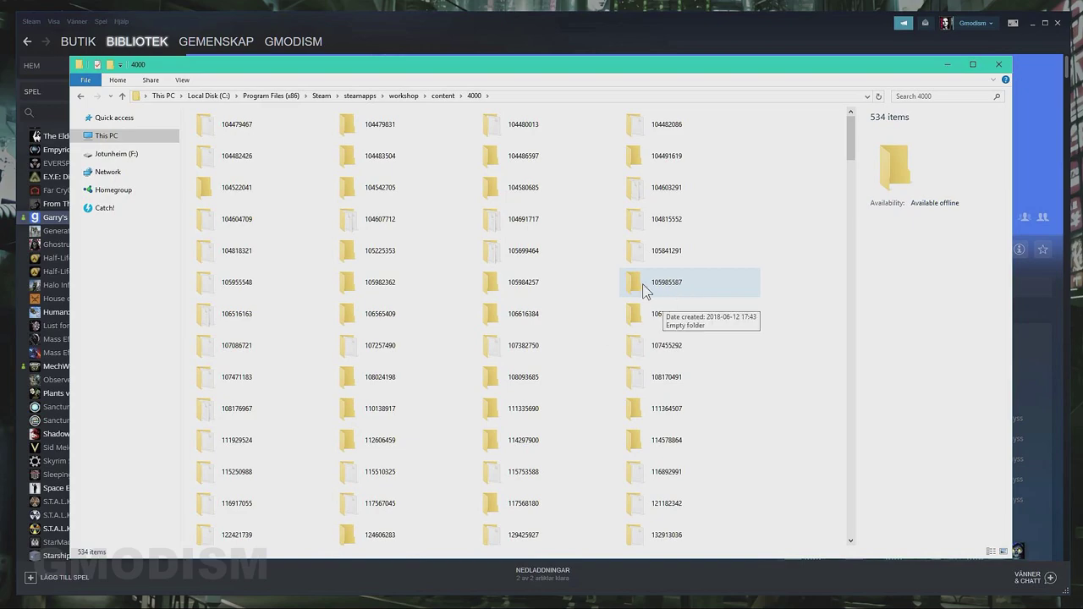
pyautogui.doubleClick(672, 281)
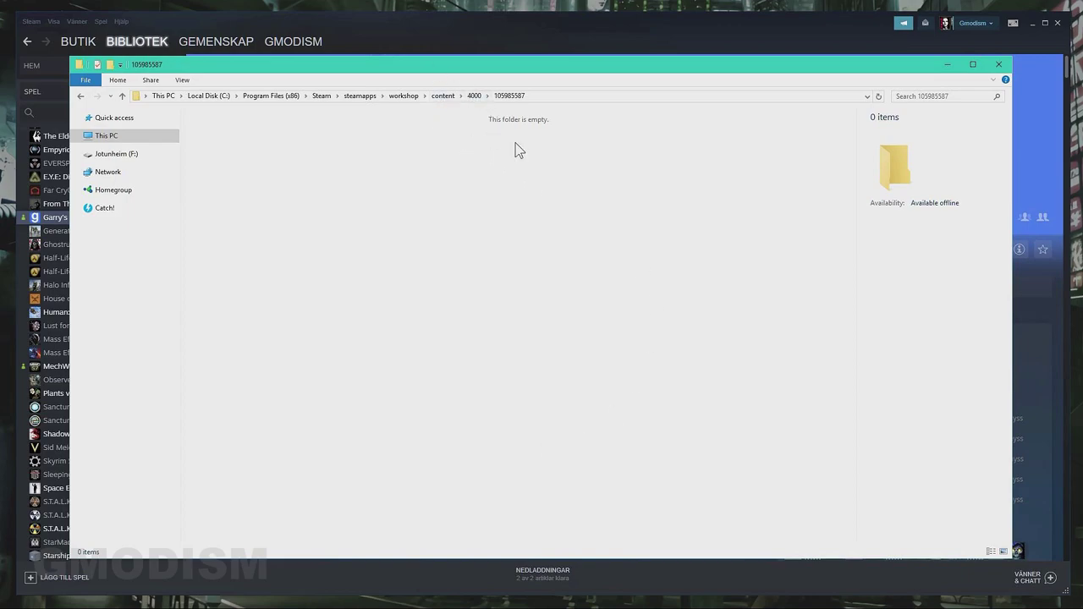
pyautogui.click(442, 96)
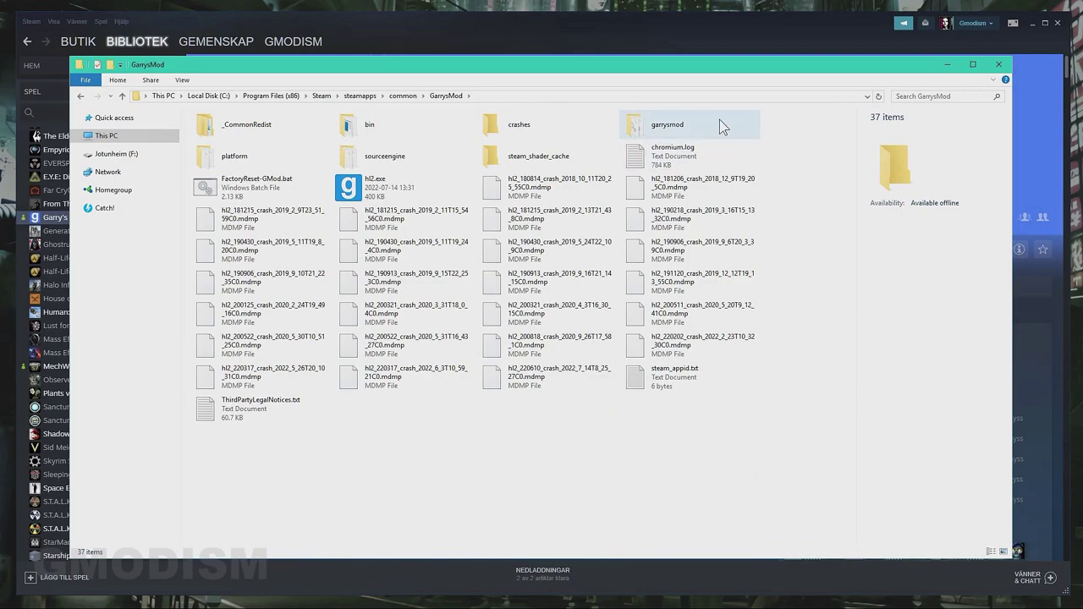
# Step: Open the garrysmod\addons folder inside the GarrysMod installation folder and look through its addon files
pyautogui.doubleClick(676, 130)
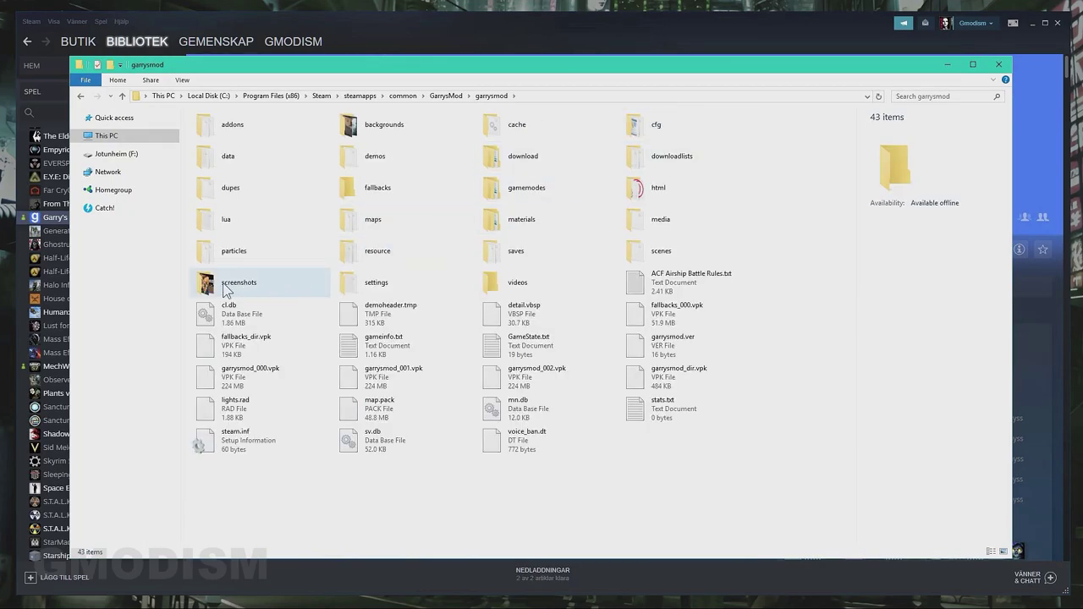
pyautogui.doubleClick(232, 127)
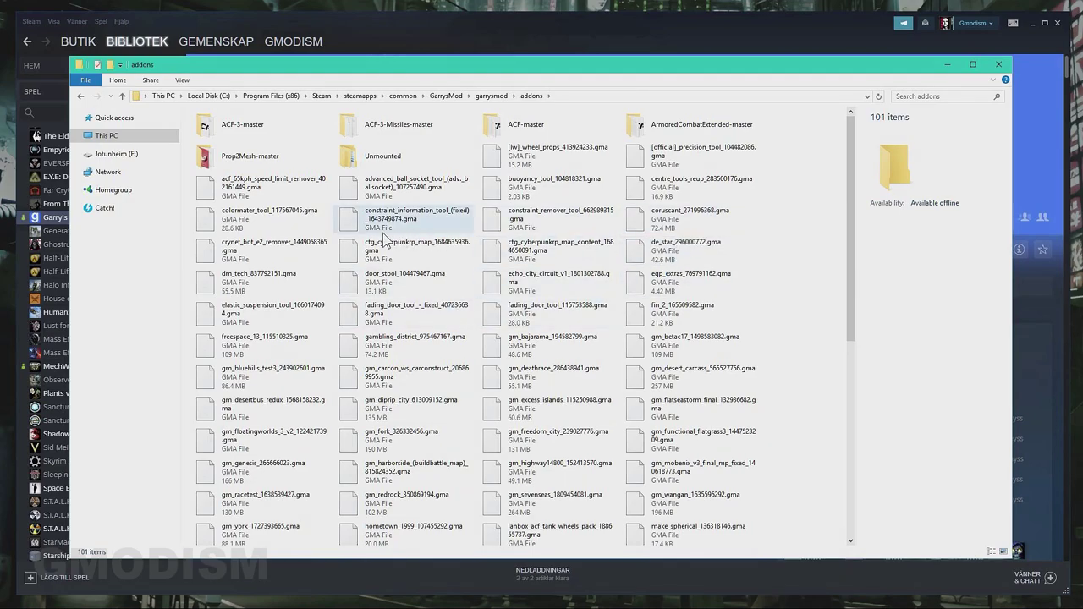
pyautogui.scroll(-5, 383, 241)
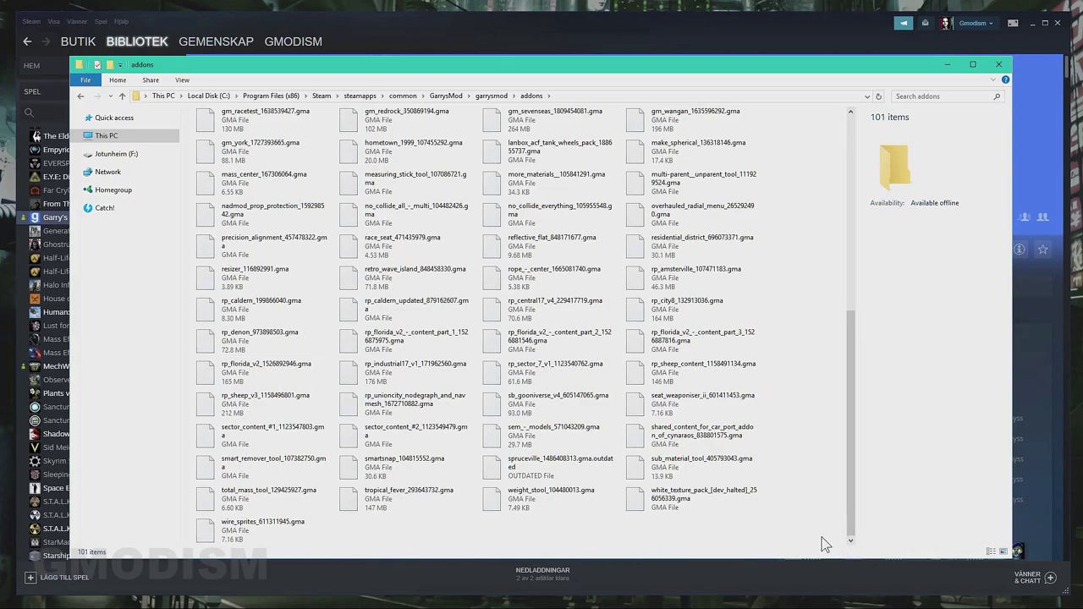
pyautogui.hotkey('ctrl', 'a')
pyautogui.click(724, 538)
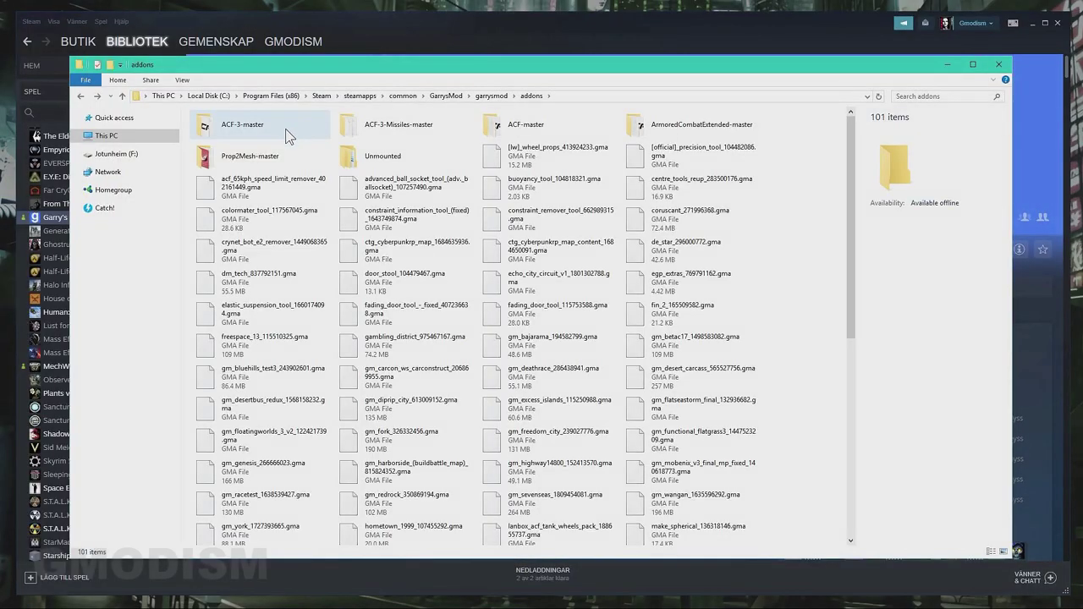
# Step: Delete all the loose GMA addon files from the addons folder, keeping its subfolders
pyautogui.moveTo(554, 67); pyautogui.dragTo(550, 73)
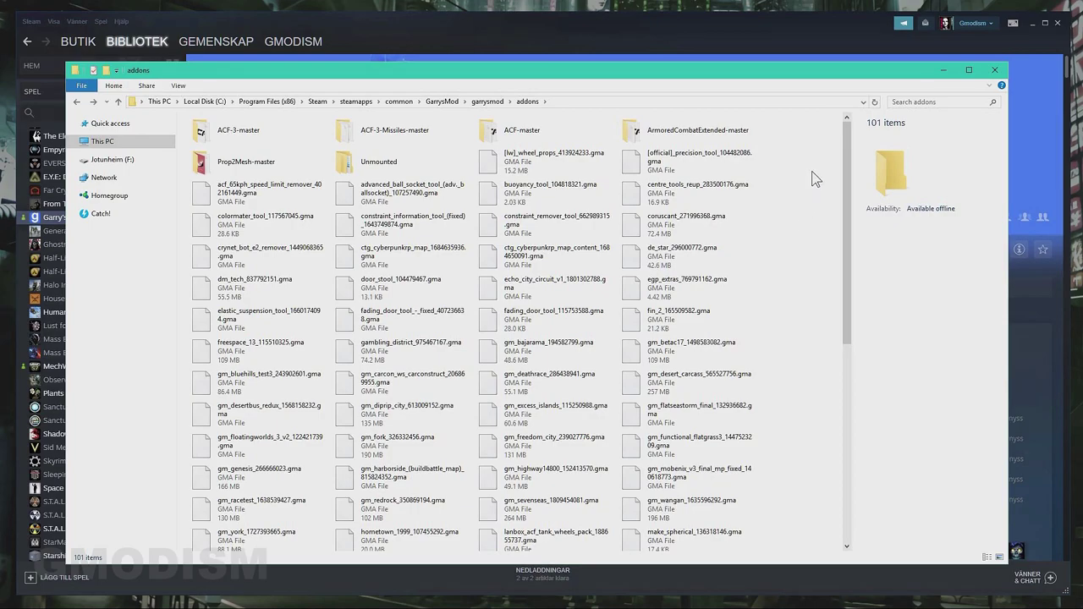
pyautogui.scroll(-5, 810, 220)
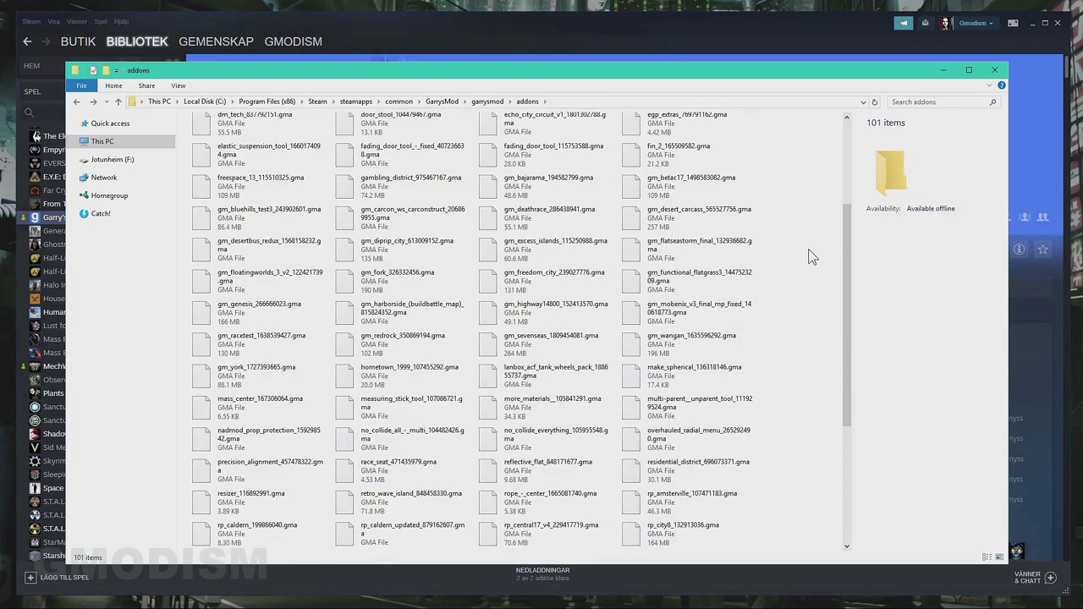
pyautogui.scroll(5, 729, 528)
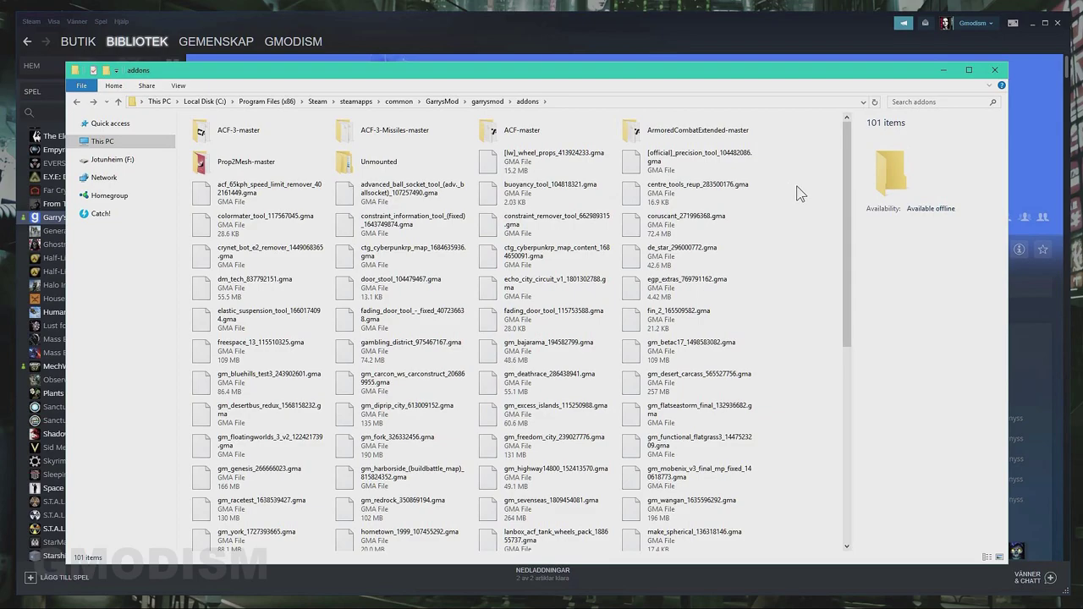
pyautogui.moveTo(821, 182); pyautogui.dragTo(174, 557)
pyautogui.scroll(3, 361, 500)
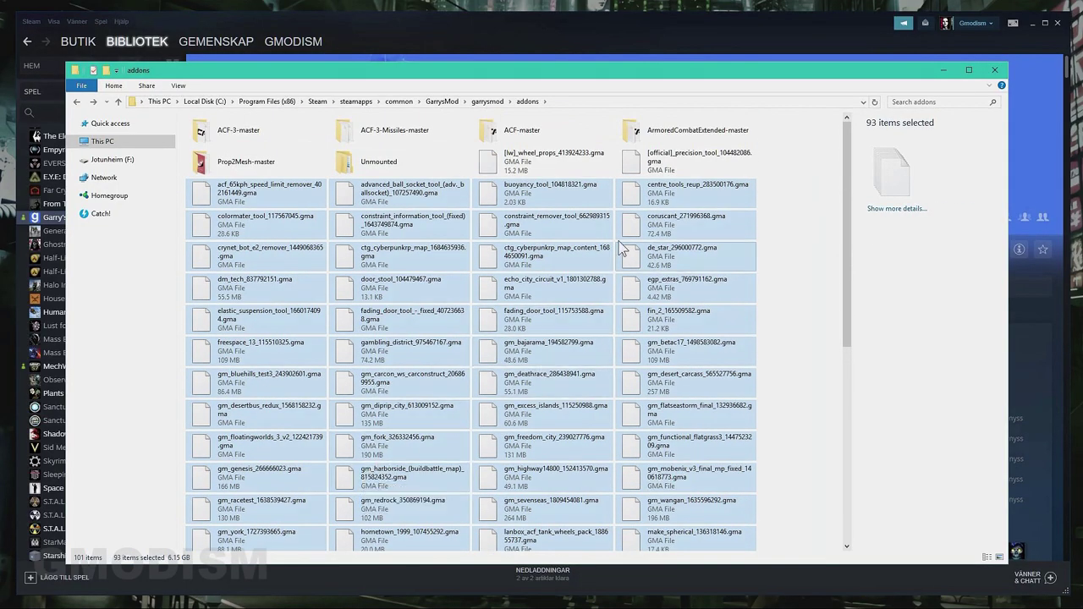
pyautogui.keyDown('ctrl'); pyautogui.click(556, 164); pyautogui.keyUp('ctrl')
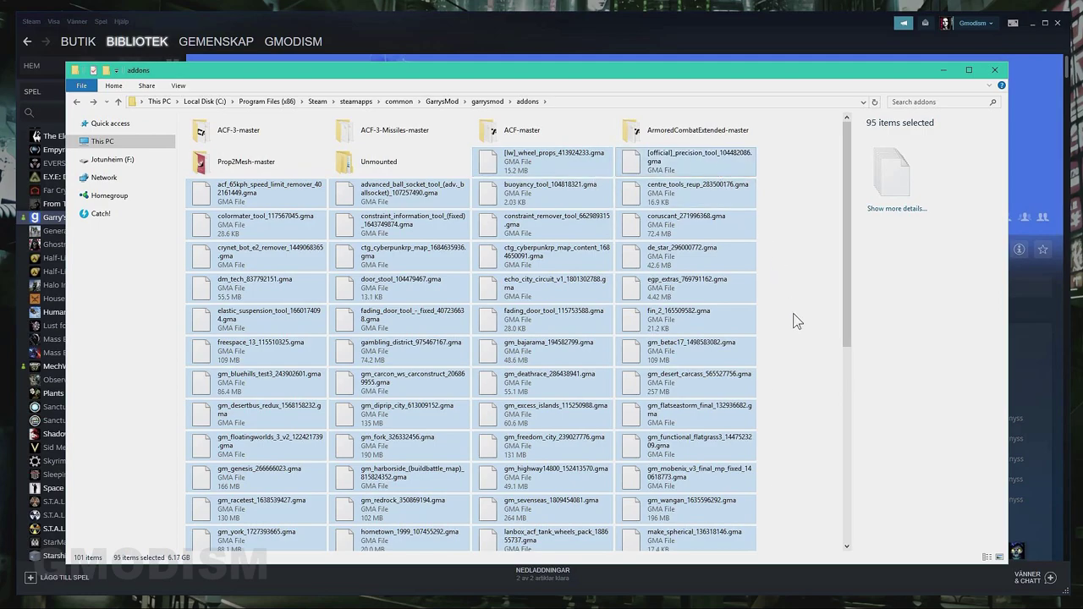
pyautogui.press('Delete')
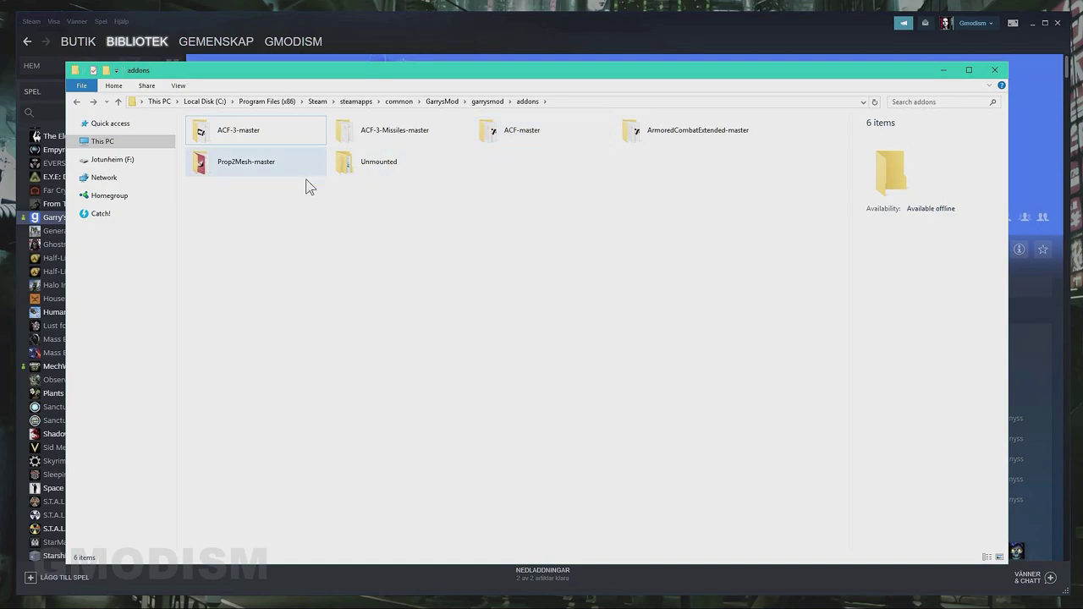
# Step: Check the contents of the Prop2Mesh-master addon folder and return to the addons folder
pyautogui.doubleClick(265, 173)
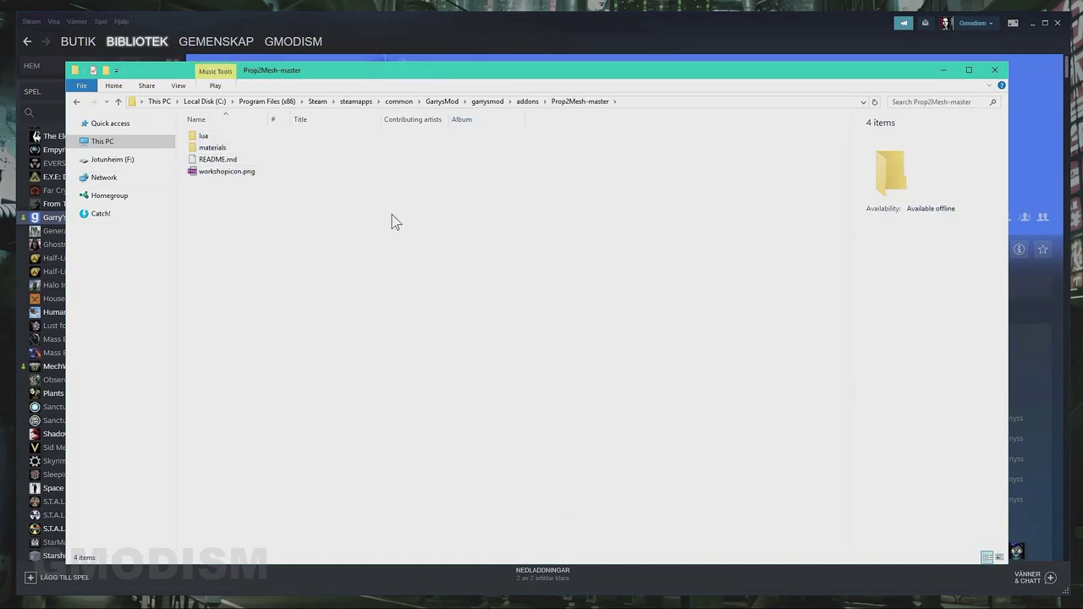
pyautogui.press('BackSpace')
pyautogui.click(733, 251)
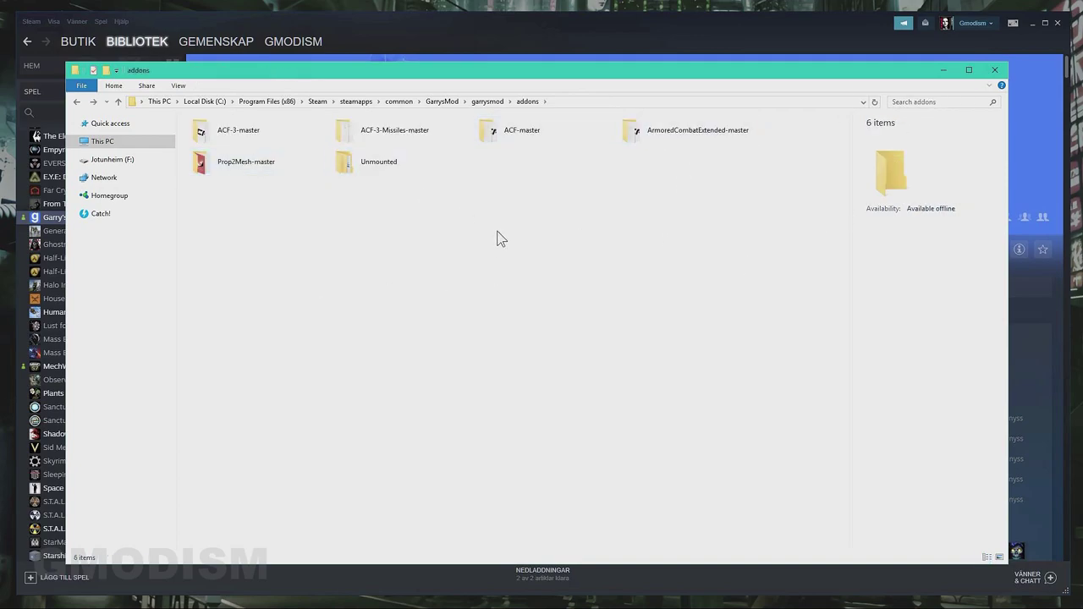
# Step: Select the ACF-master and ArmoredCombatExtended-master folders together in the addons folder
pyautogui.click(515, 140)
pyautogui.click(709, 142)
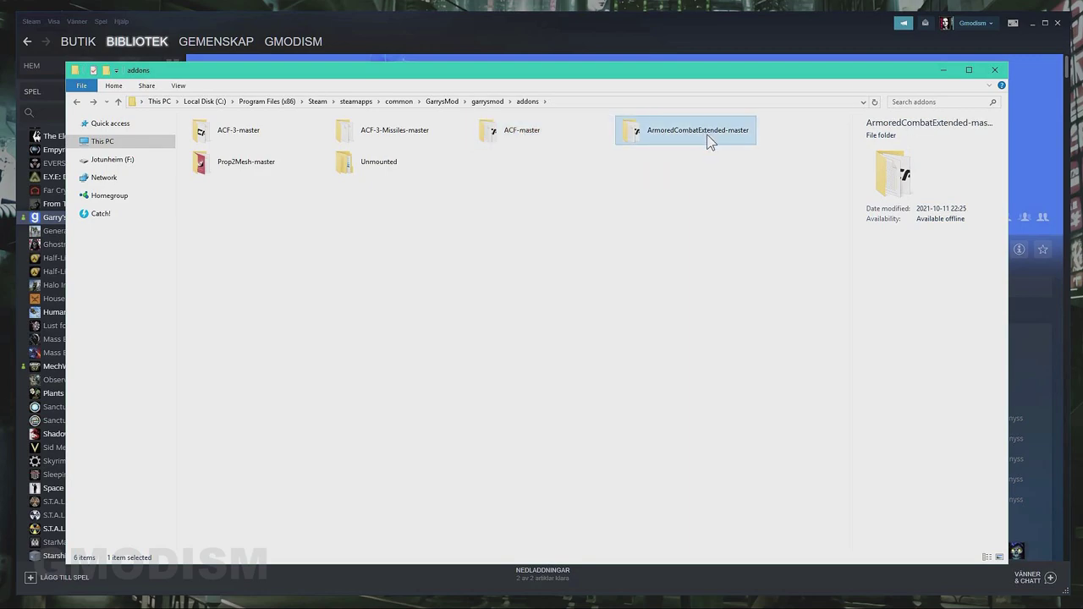
pyautogui.moveTo(788, 137); pyautogui.dragTo(487, 148)
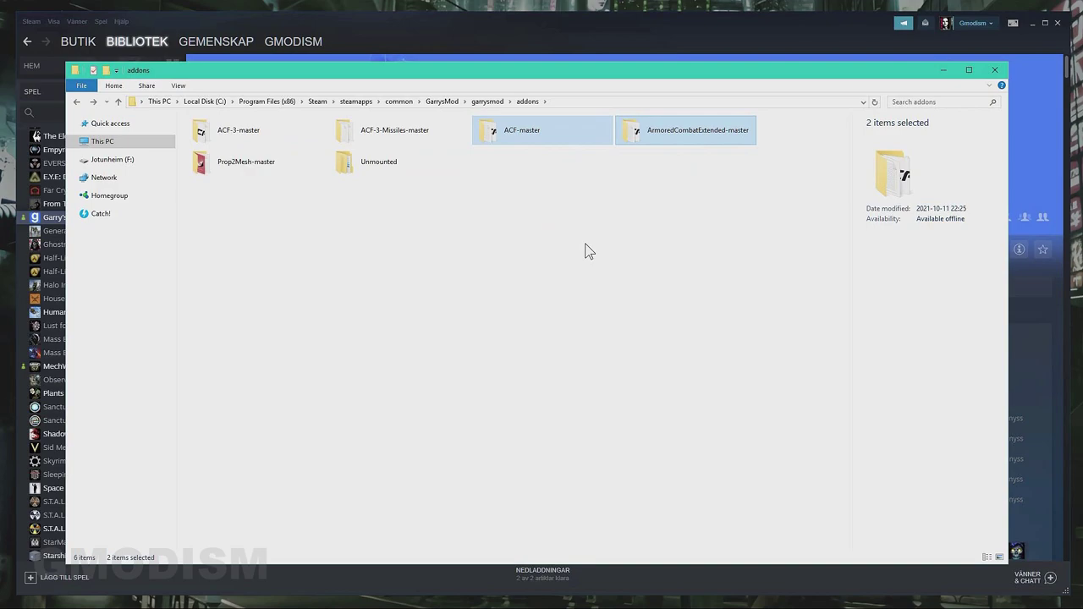
# Step: Delete the selected ACF-master and ArmoredCombatExtended-master folders from the addons folder
pyautogui.press('Delete')
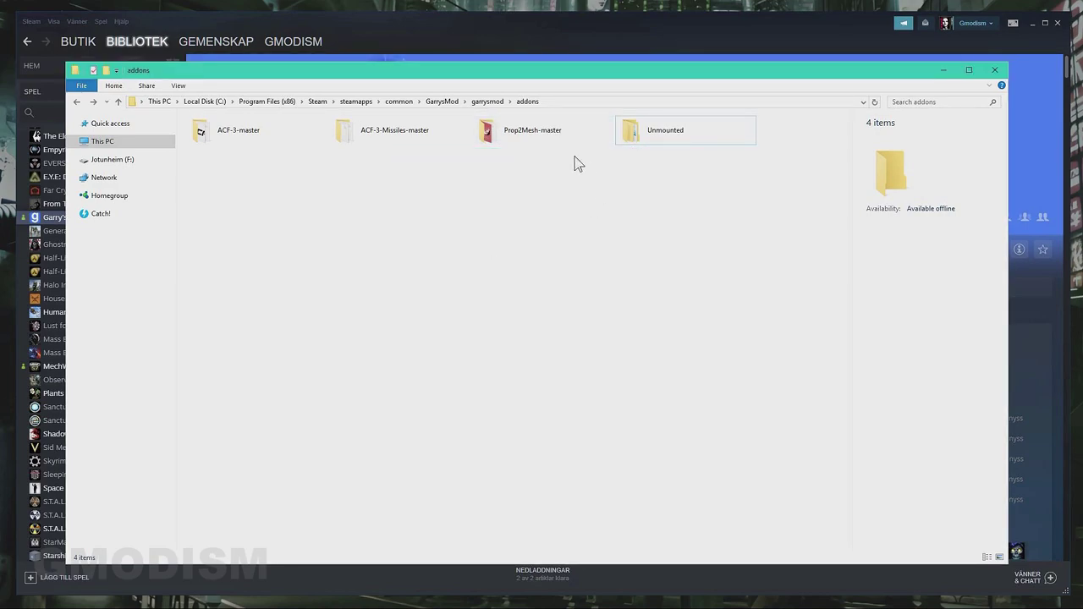
pyautogui.click(672, 140)
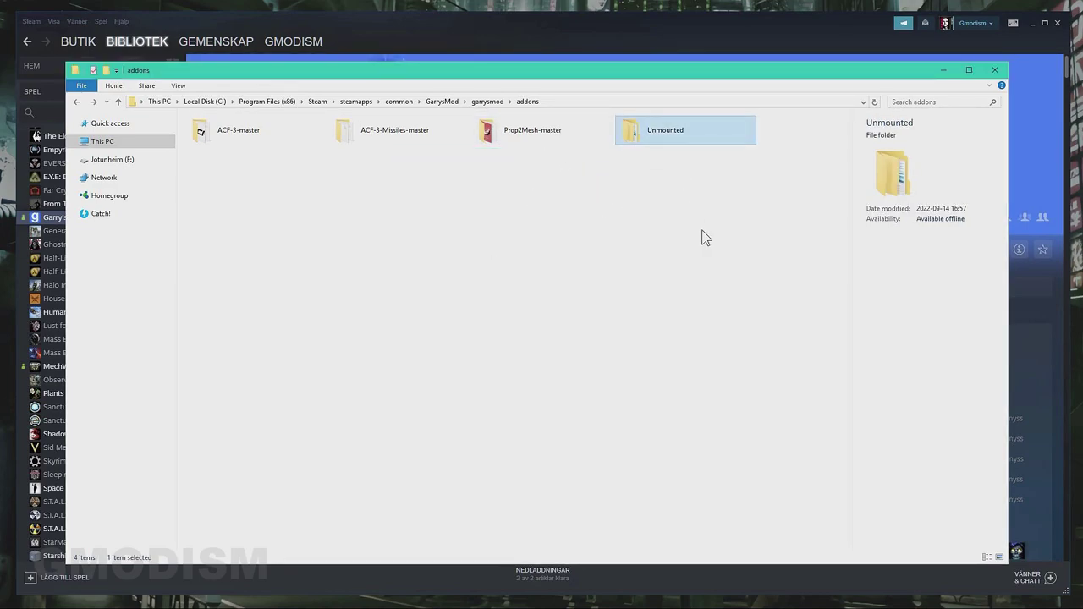
pyautogui.hotkey('shift', 'Delete')
pyautogui.click(649, 240)
pyautogui.click(524, 230)
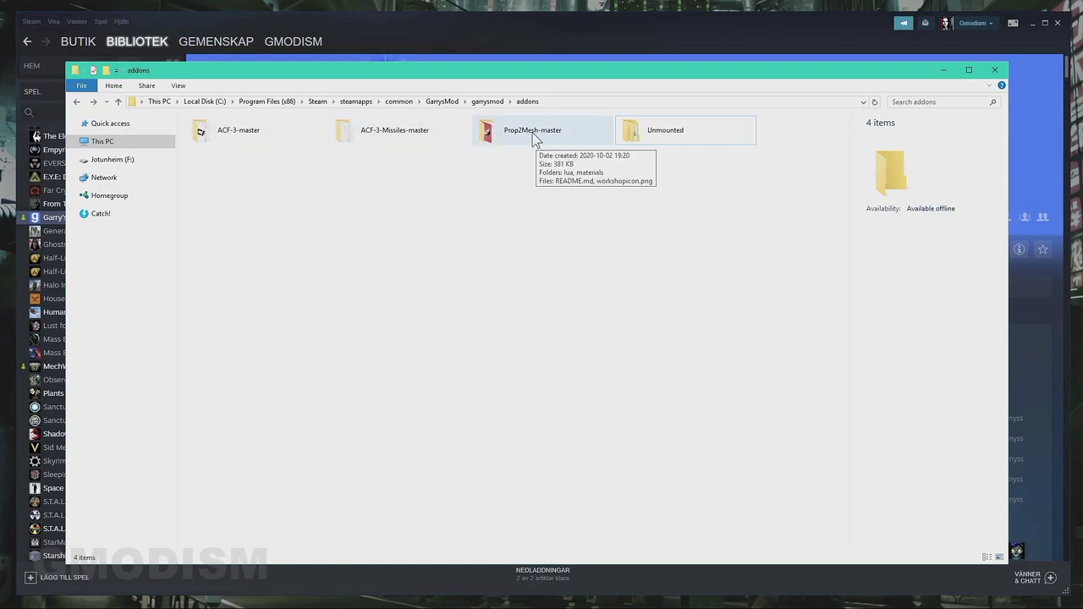
# Step: Delete all the cached GMA and CACHE files in the garrysmod\cache\workshop folder, keeping its resource subfolder
pyautogui.click(488, 102)
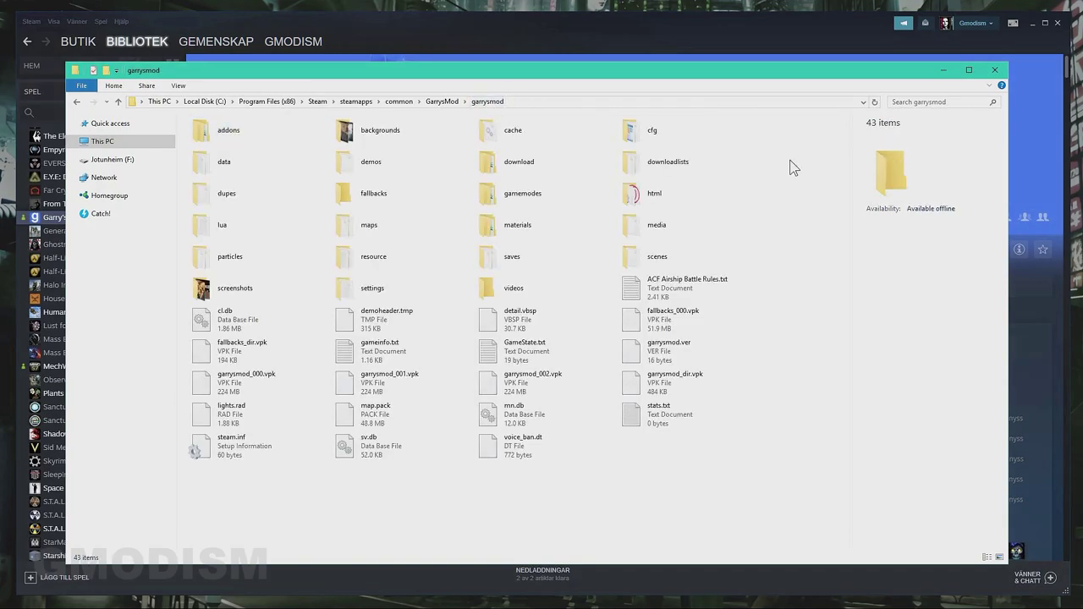
pyautogui.doubleClick(508, 134)
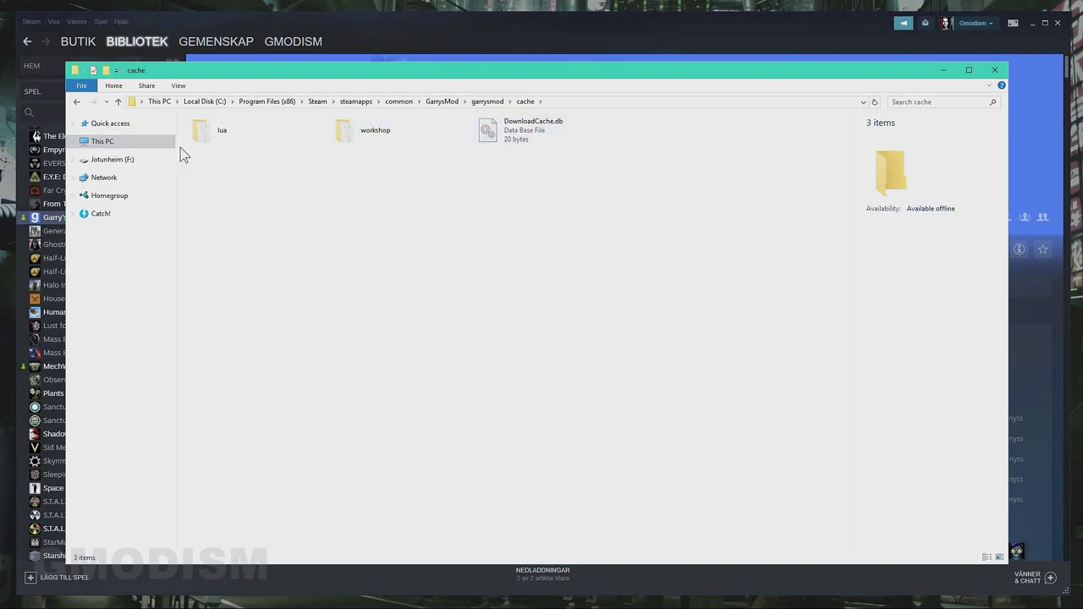
pyautogui.doubleClick(385, 135)
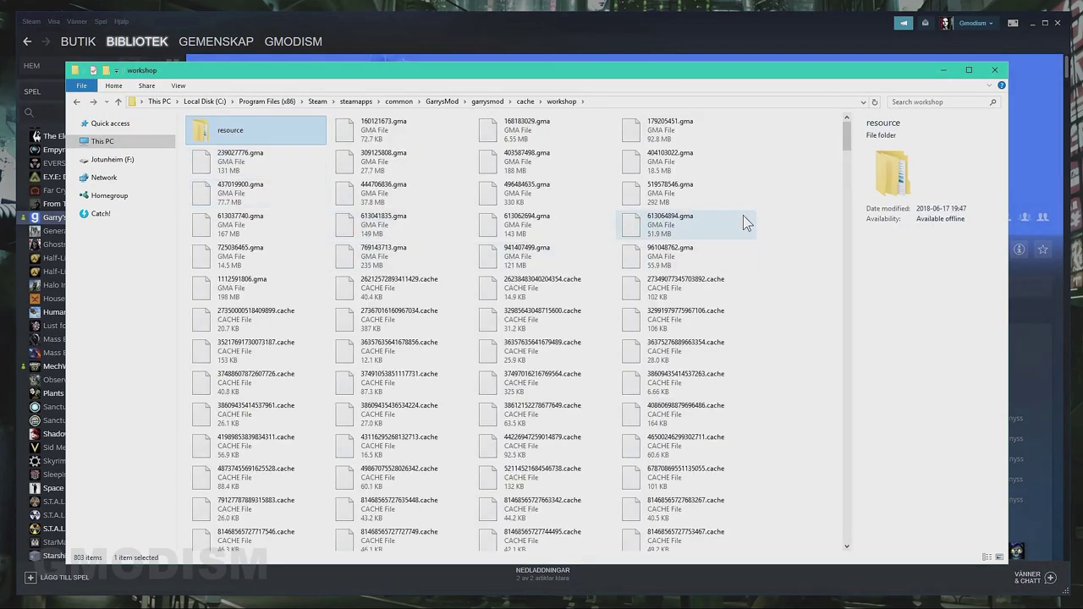
pyautogui.hotkey('ctrl', 'a')
pyautogui.keyDown('ctrl'); pyautogui.click(240, 137); pyautogui.keyUp('ctrl')
pyautogui.scroll(-15, 576, 280)
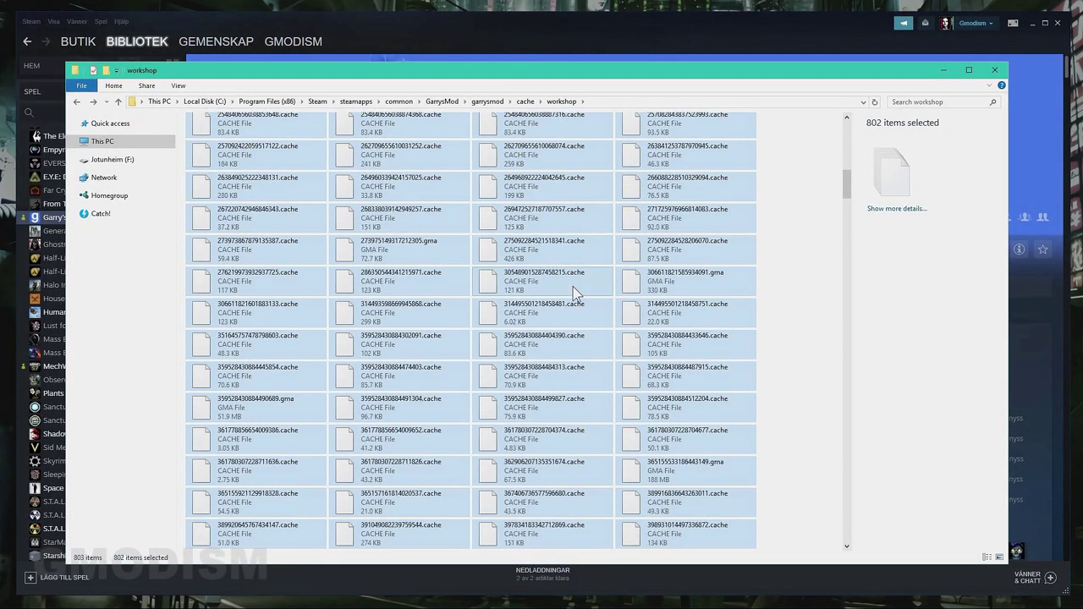
pyautogui.scroll(-20, 598, 391)
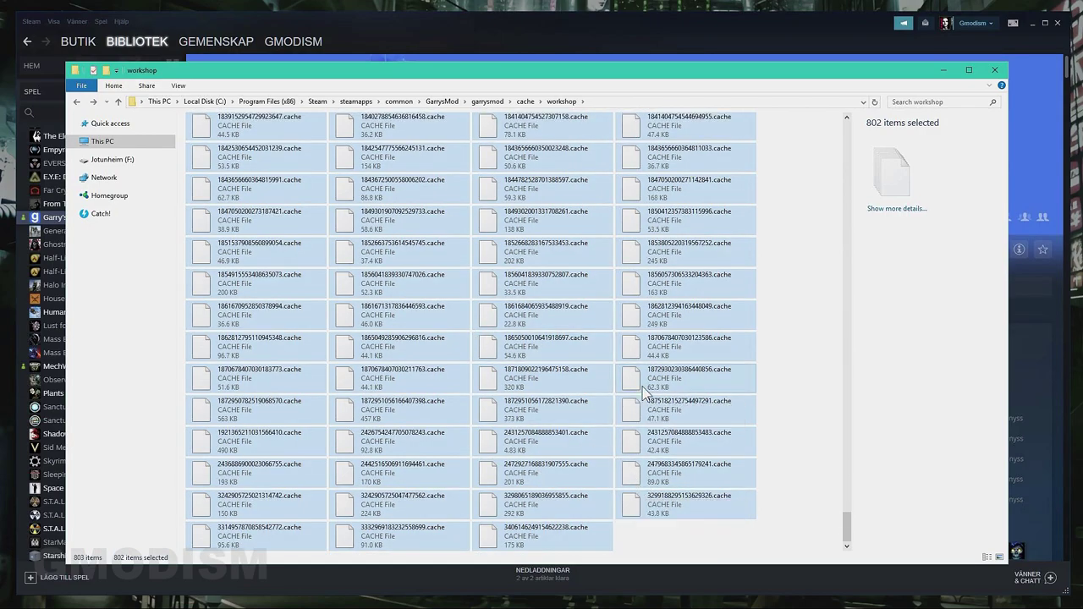
pyautogui.press('Delete')
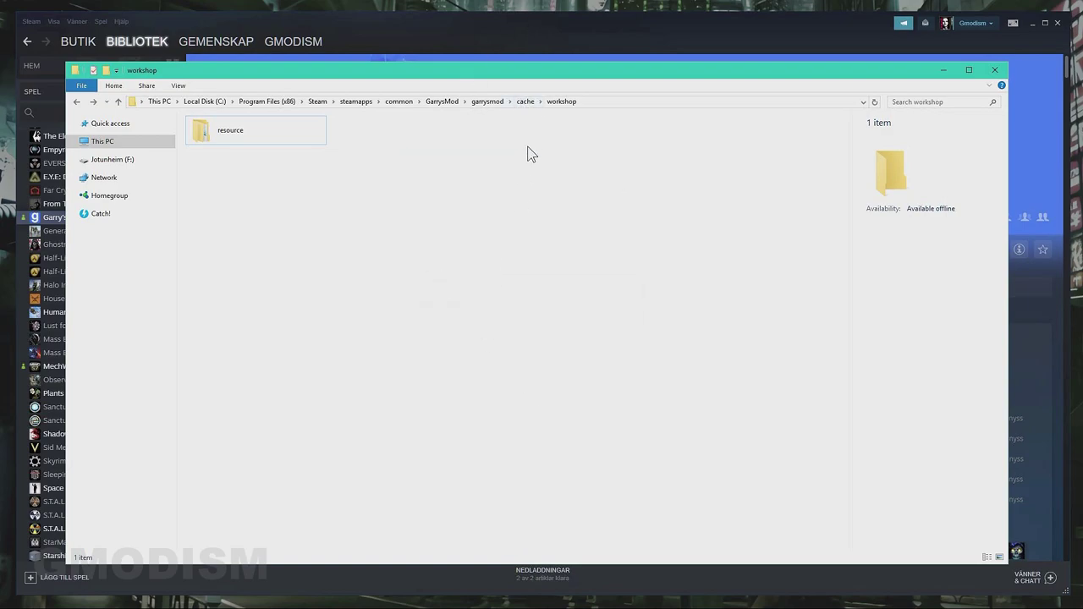
# Step: Check the contents of the lua folder inside the cache folder and go back to the garrysmod folder
pyautogui.click(525, 102)
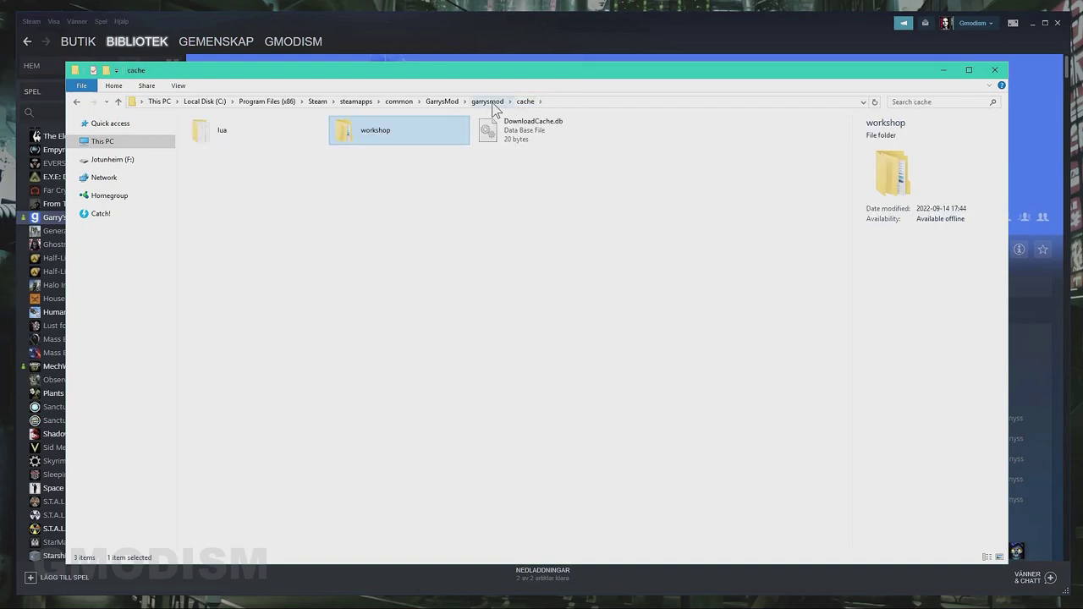
pyautogui.click(447, 282)
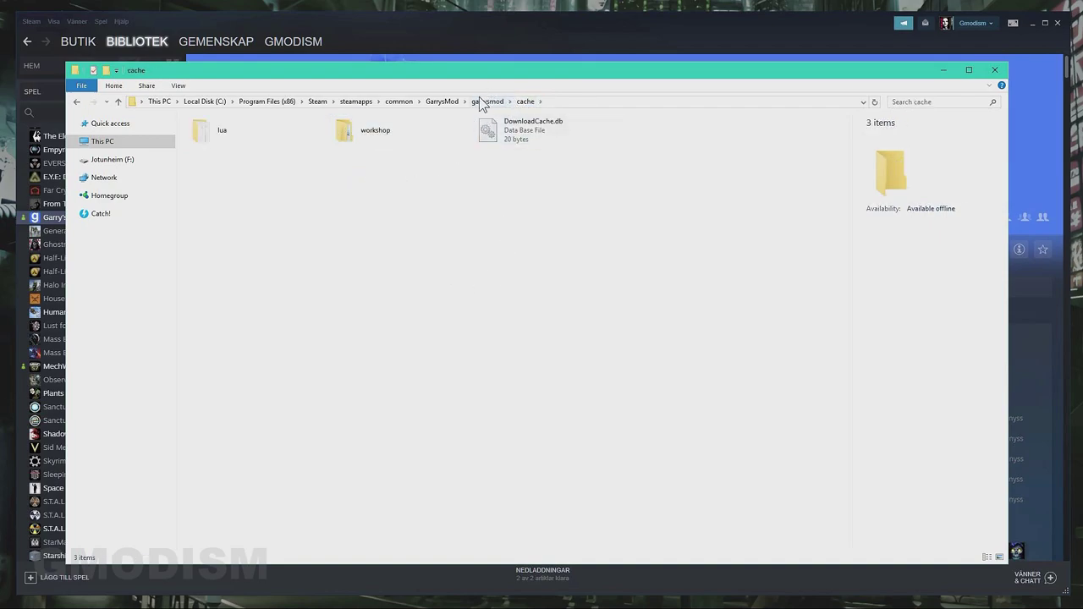
pyautogui.moveTo(415, 129)
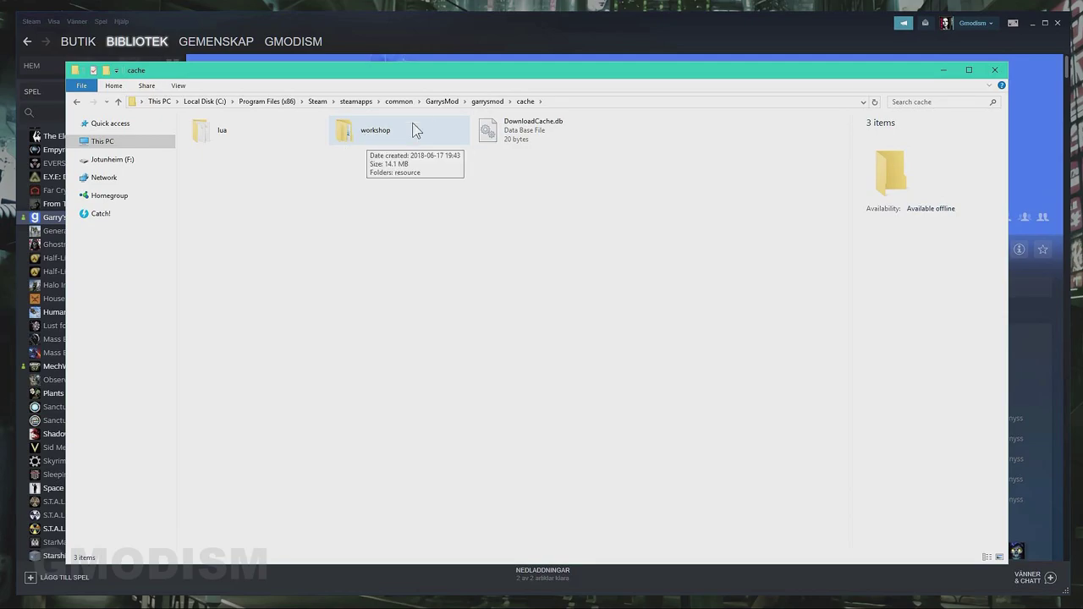
pyautogui.doubleClick(239, 142)
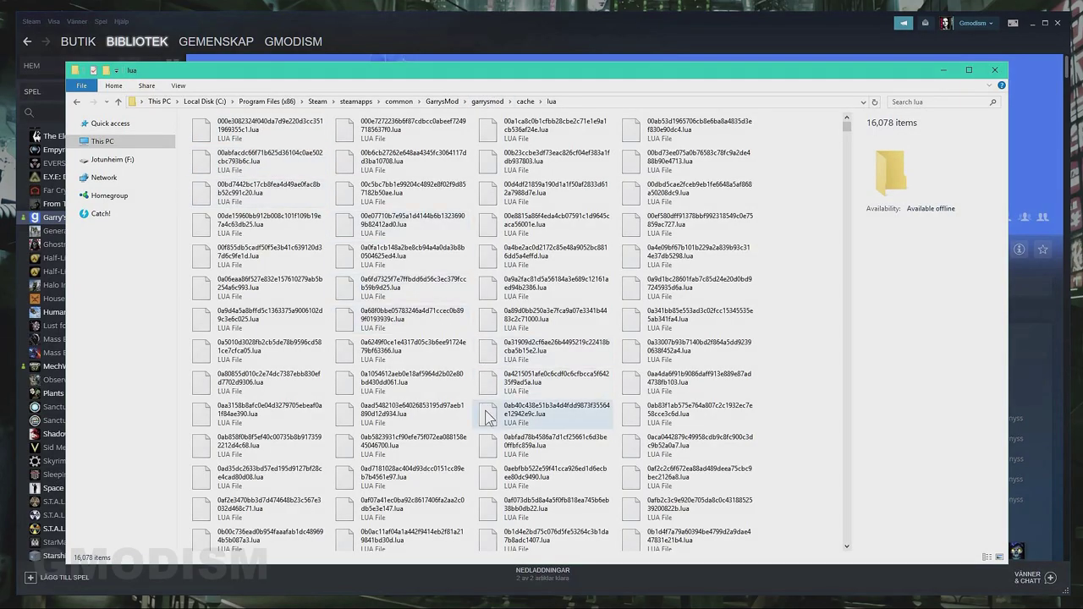
pyautogui.scroll(-1, 484, 415)
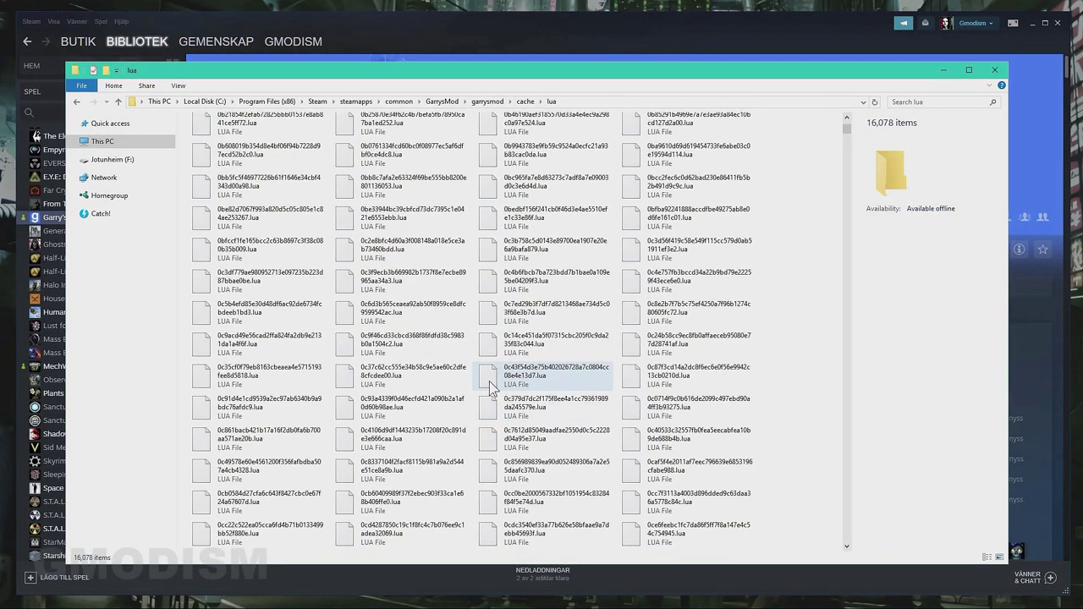
pyautogui.click(525, 102)
pyautogui.moveTo(246, 141)
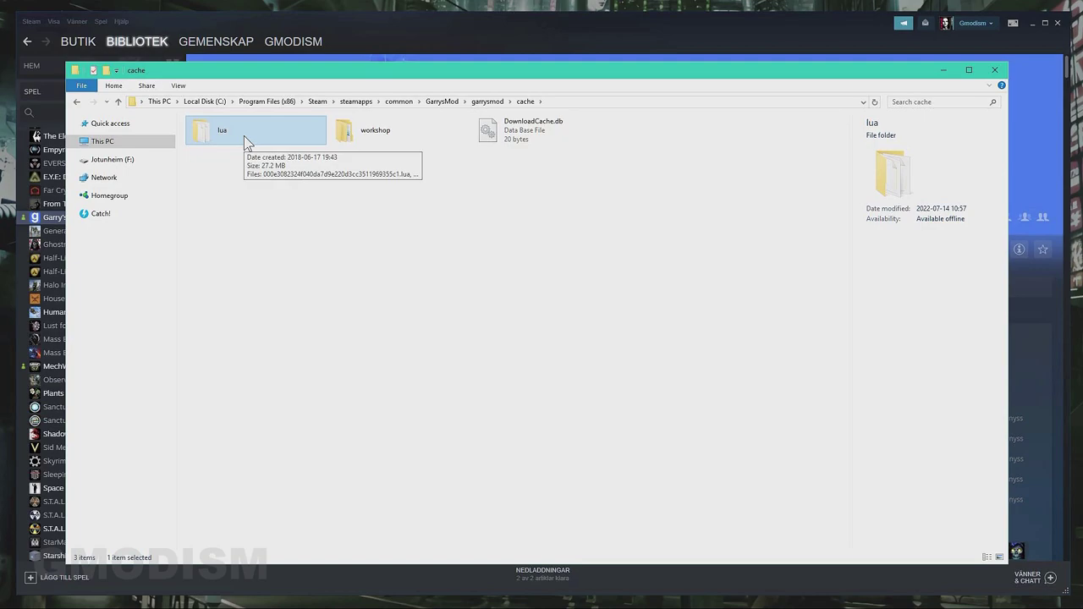
pyautogui.click(487, 102)
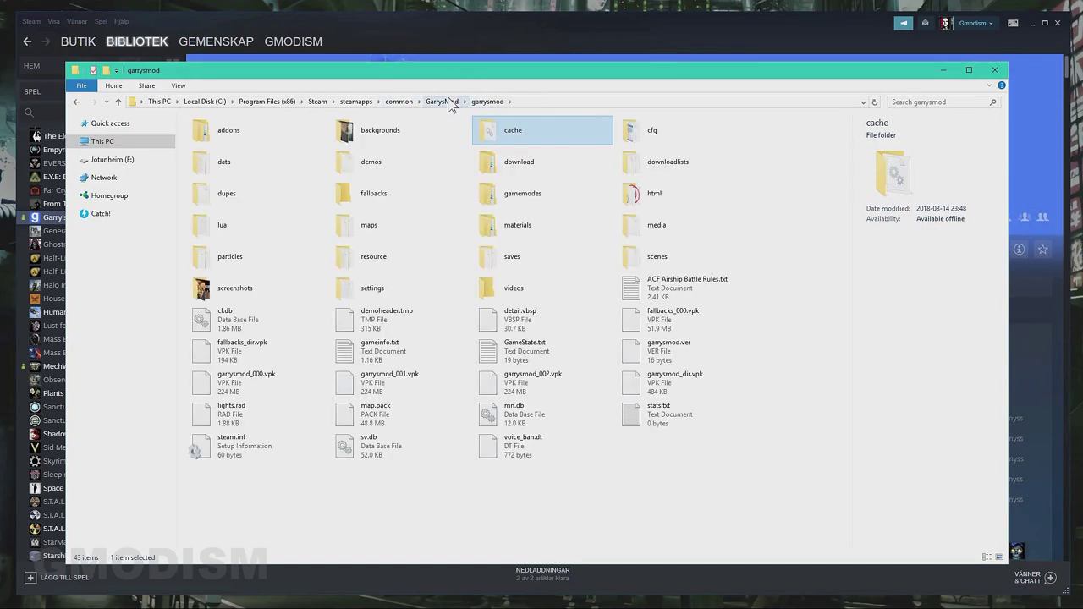
pyautogui.click(760, 190)
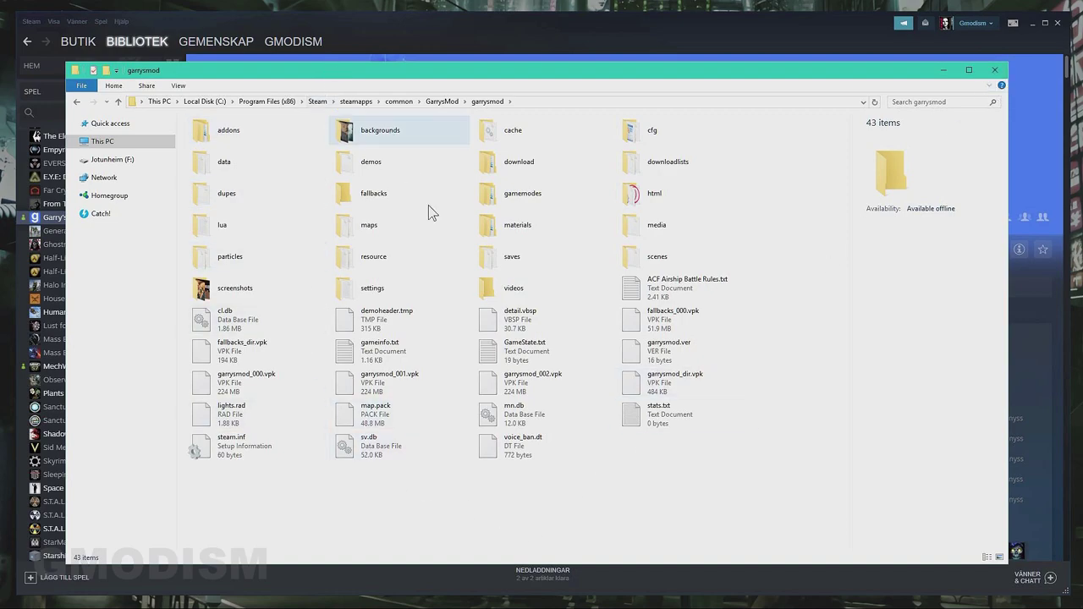
# Step: Open the garrysmod screenshots folder and view the image gm_diprip_city0002.jpg at full size
pyautogui.doubleClick(215, 295)
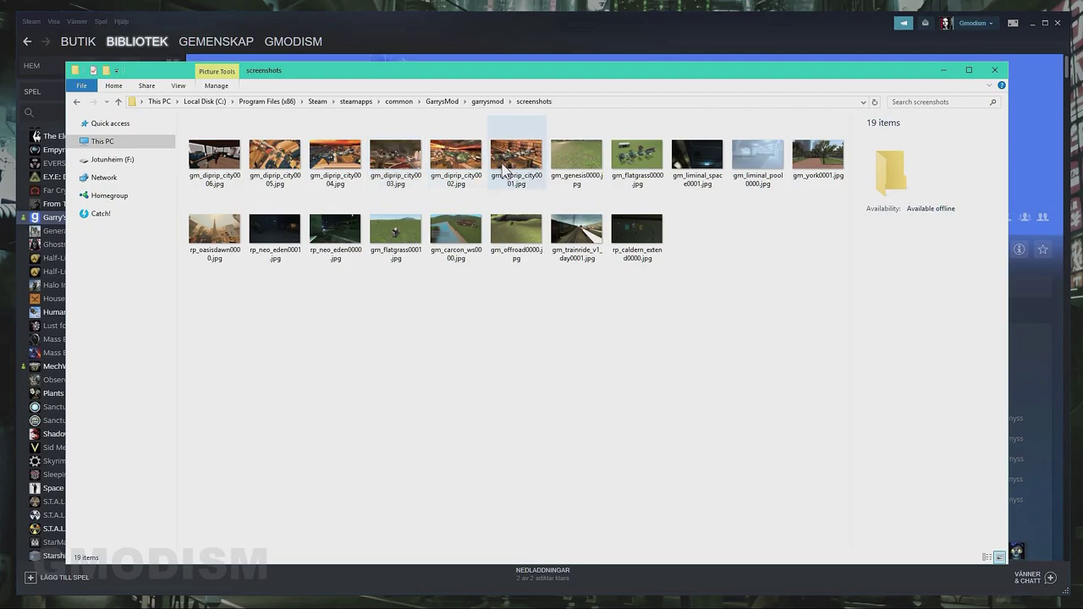
pyautogui.click(455, 156)
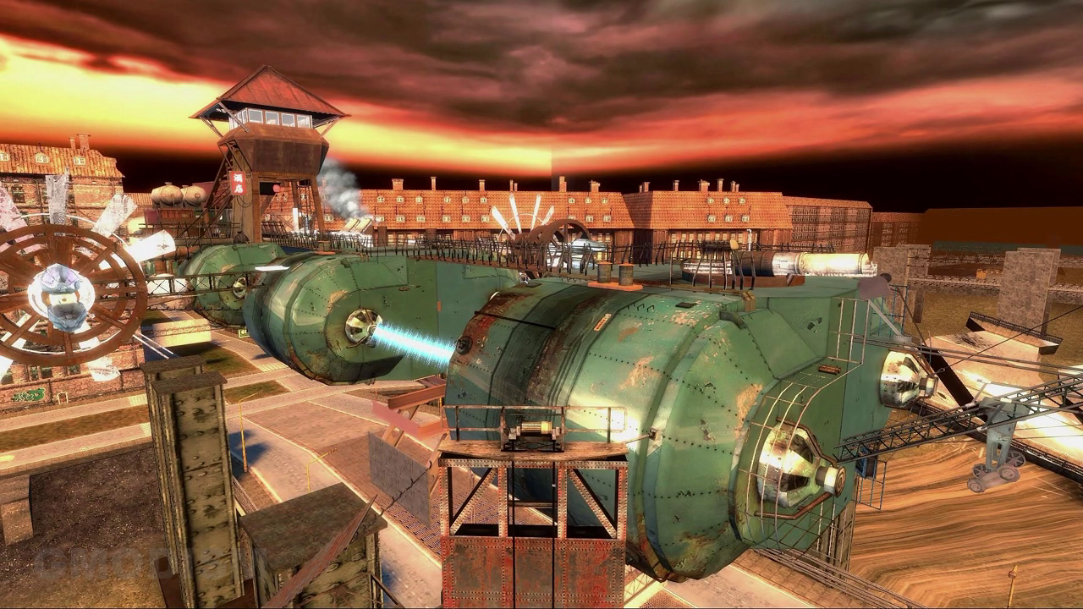
pyautogui.press('Escape')
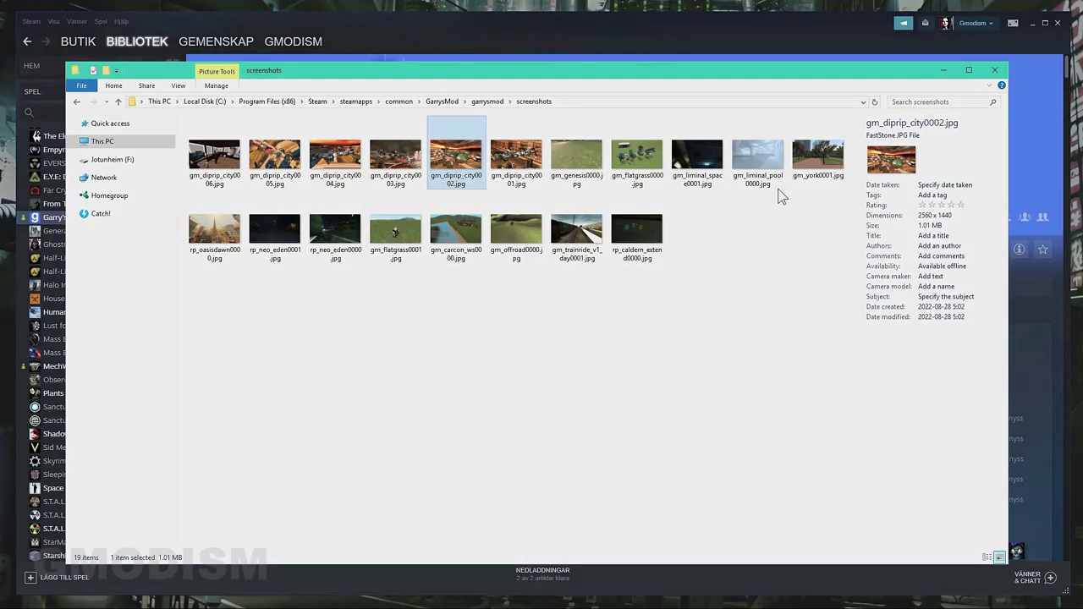
pyautogui.click(435, 380)
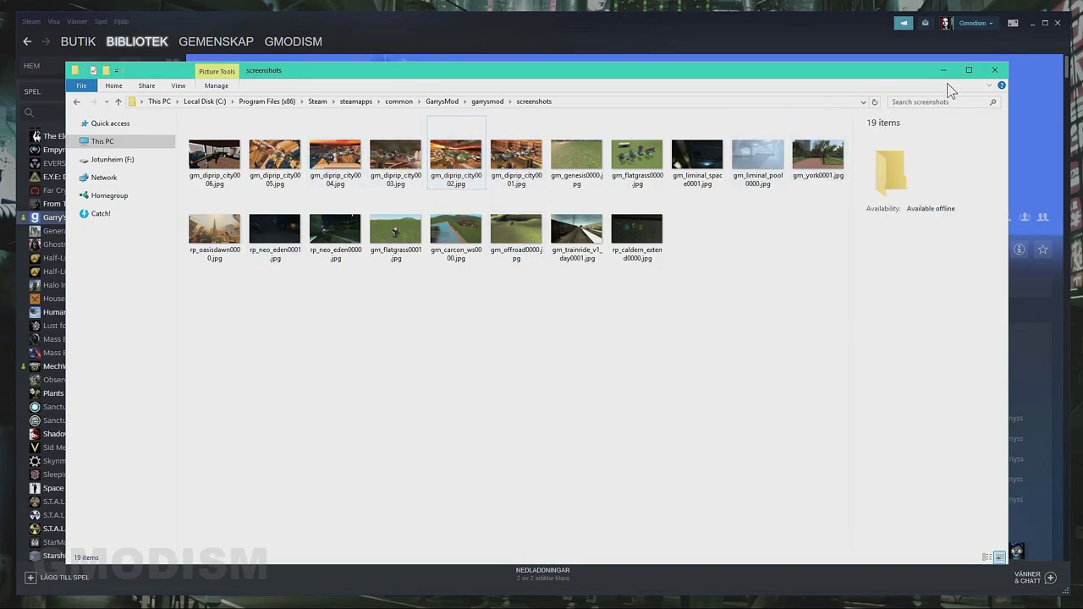
# Step: Close the file window and the game's local files properties, and launch Garry's Mod from the Steam library
pyautogui.click(997, 71)
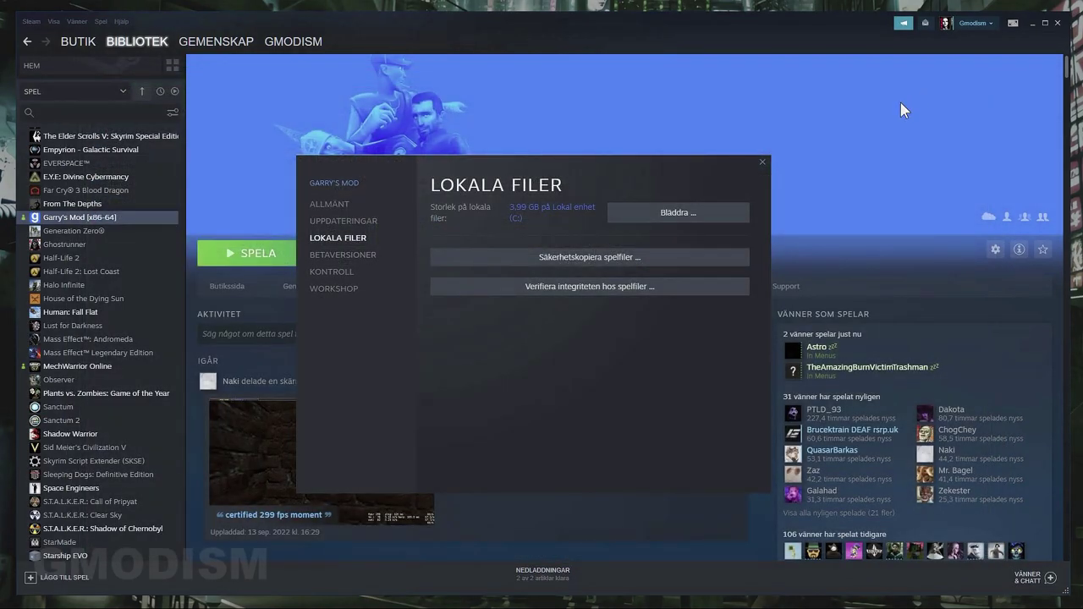
pyautogui.click(763, 163)
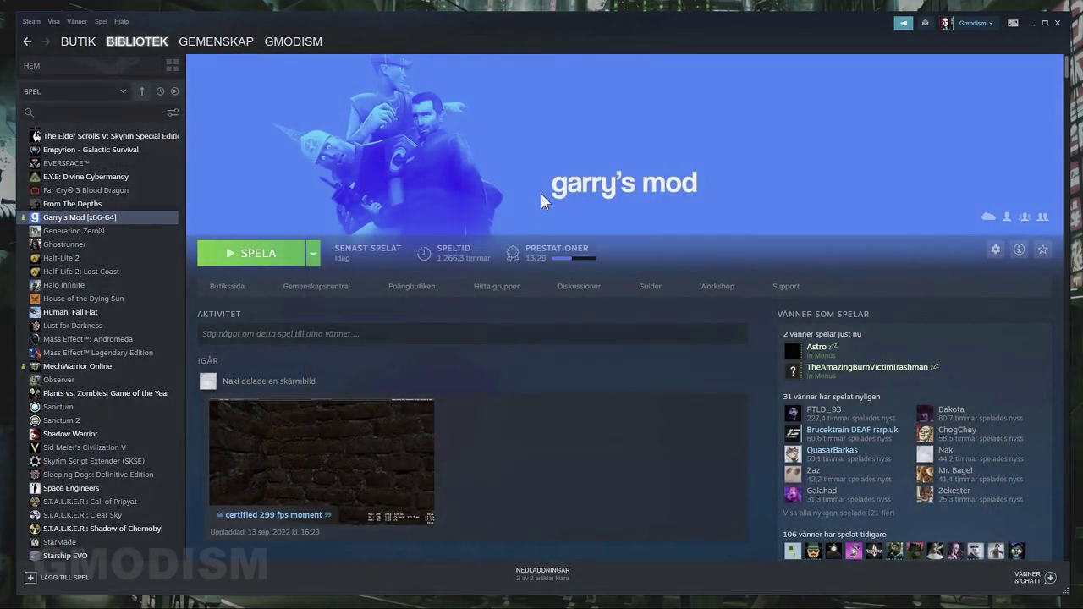
pyautogui.click(254, 254)
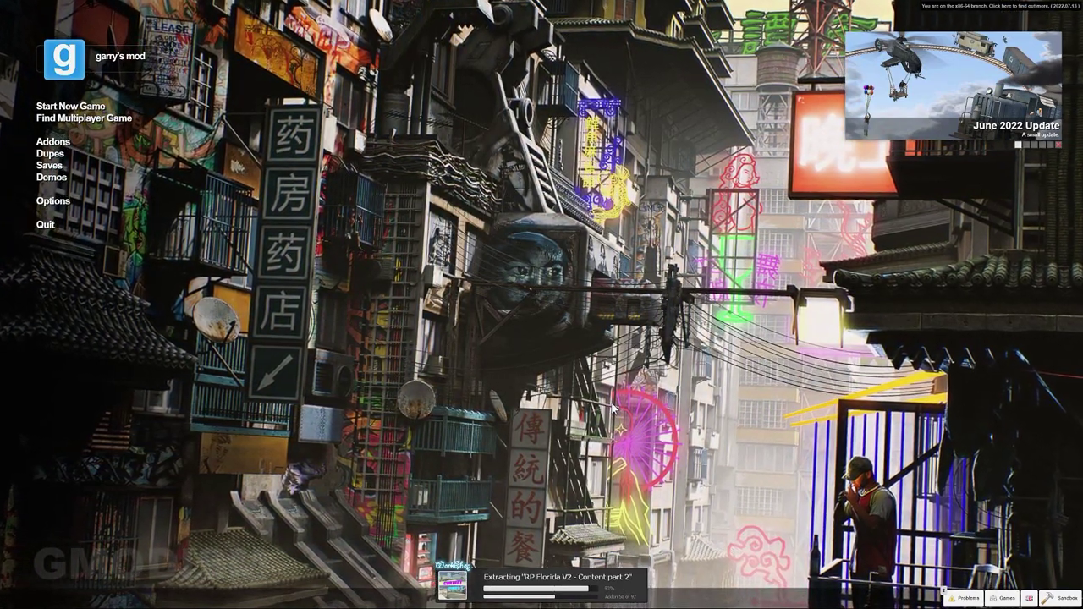
# Step: Run the menu_cleanupgmas command in the developer console to remove unused GMA files, and close the console
pyautogui.press('`')
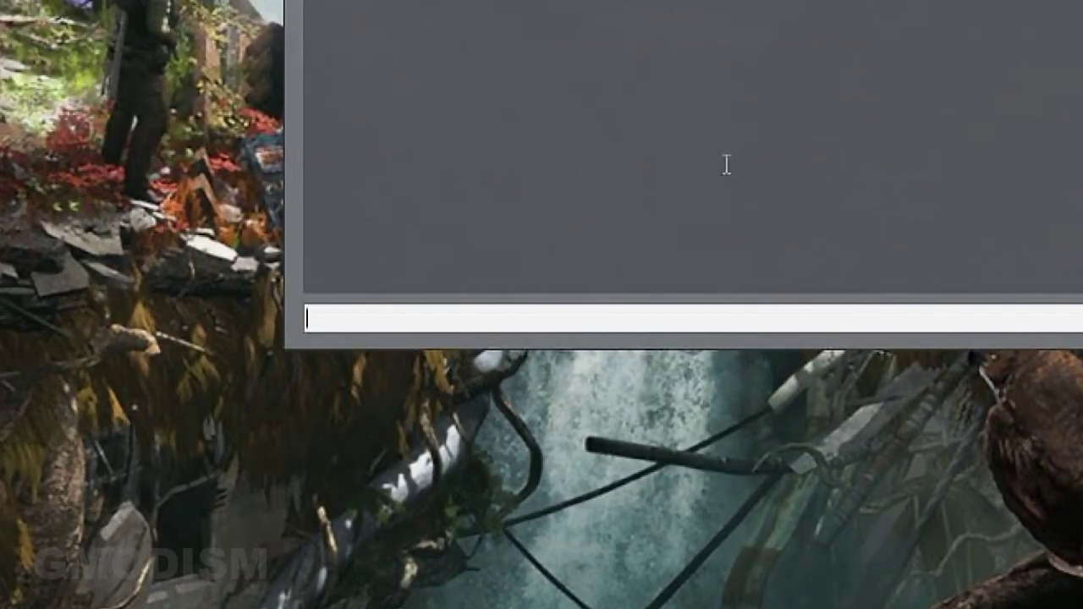
pyautogui.write('menu')
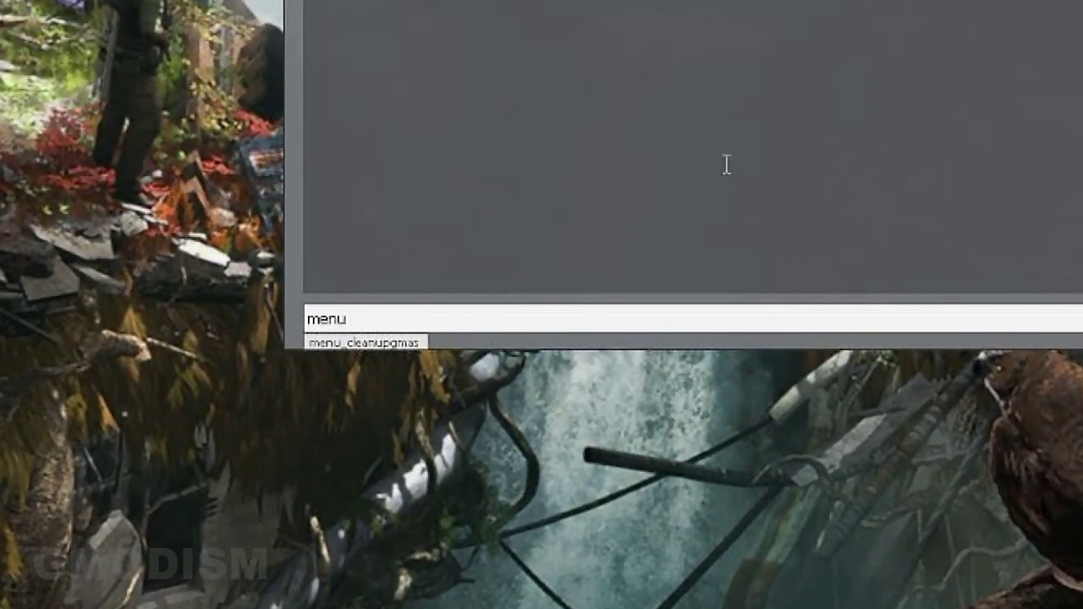
pyautogui.write('_')
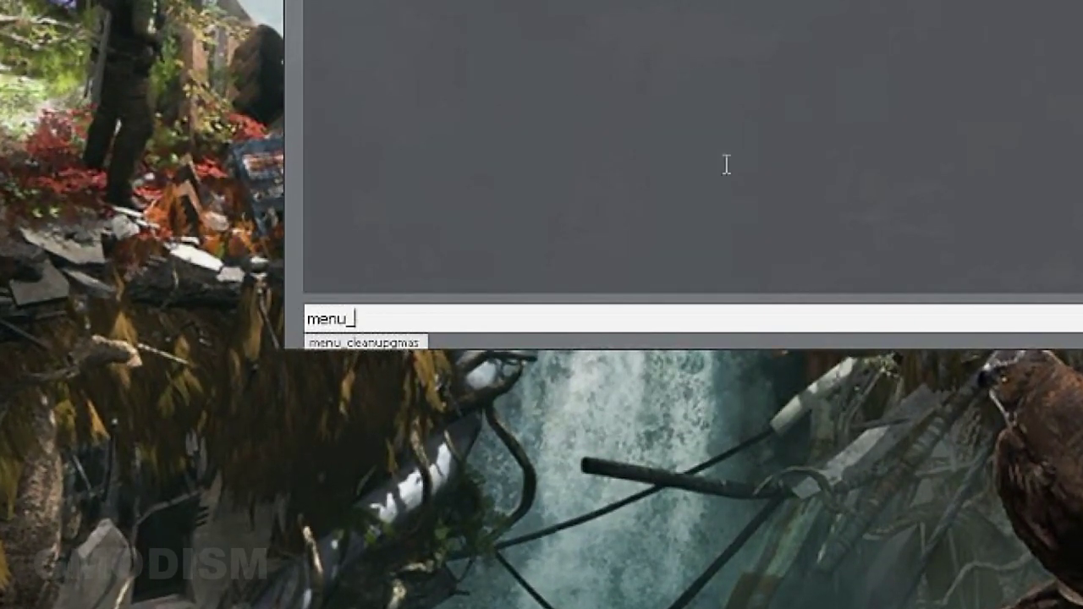
pyautogui.write('cleanup')
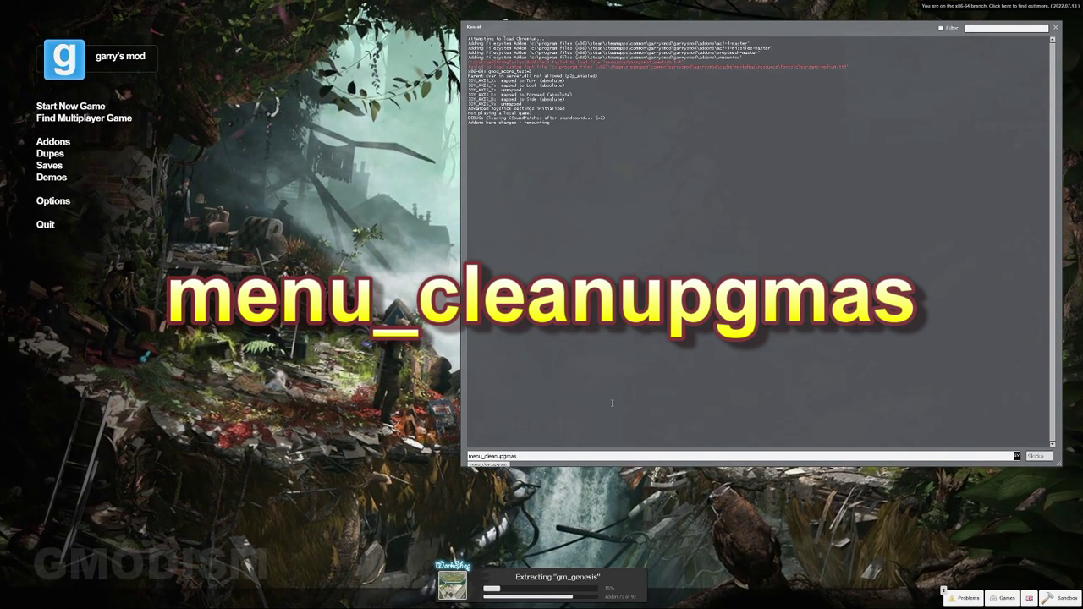
pyautogui.write('gmas')
pyautogui.press('Return')
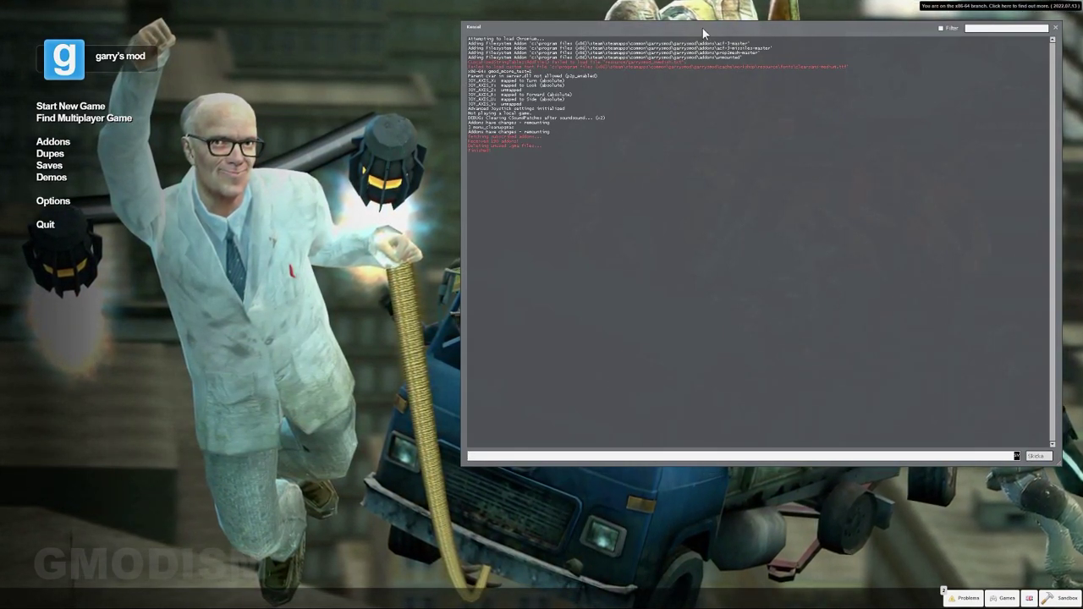
pyautogui.moveTo(567, 151); pyautogui.dragTo(468, 66)
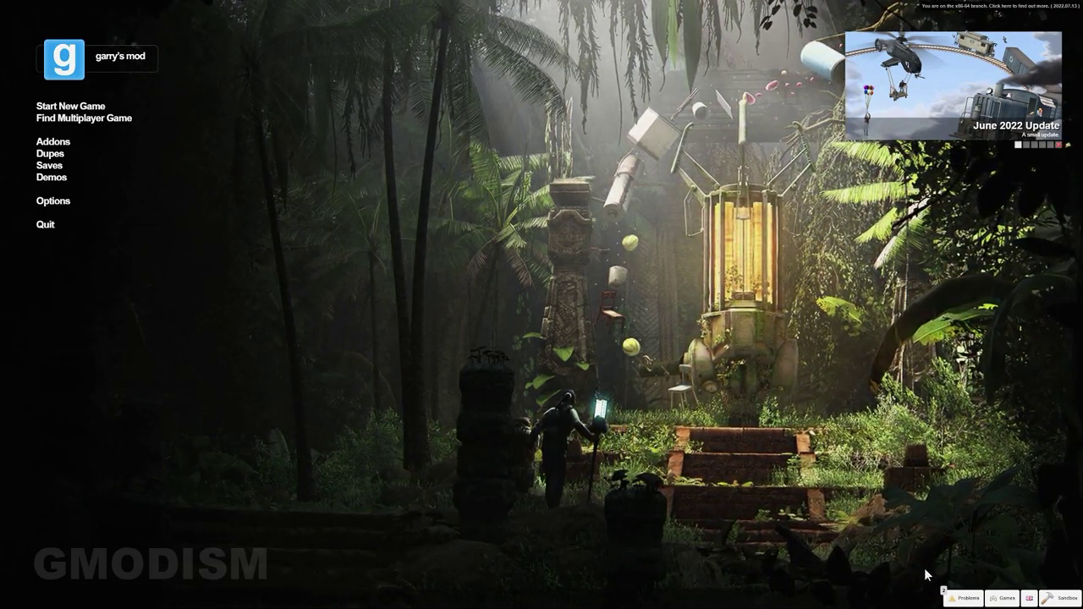
# Step: Review the game's Lua errors, problems and permissions lists for addon conflicts, and close the problems window
pyautogui.click(967, 599)
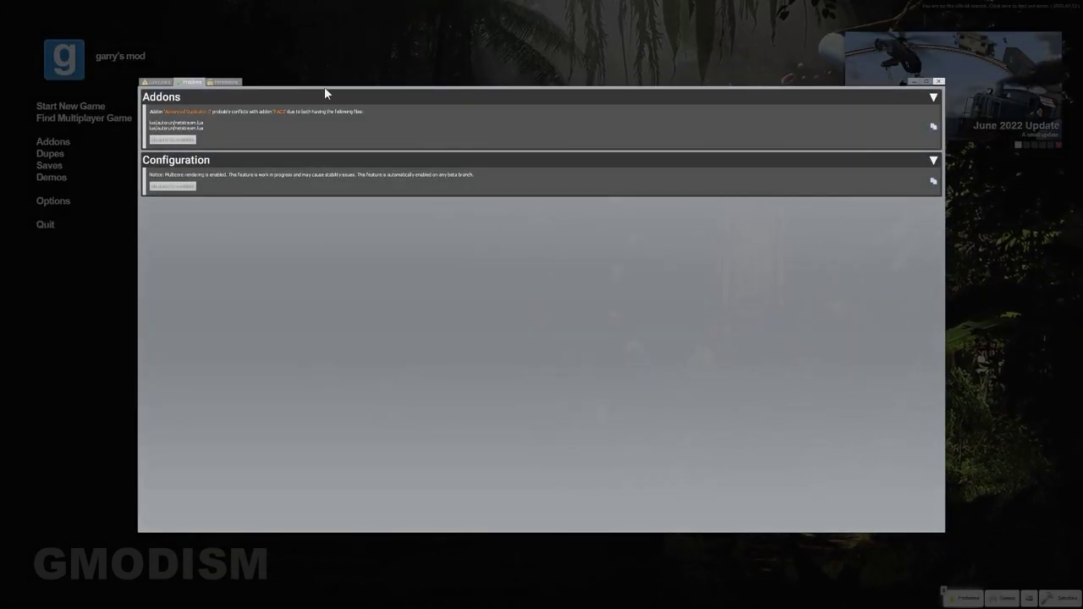
pyautogui.click(157, 82)
pyautogui.click(190, 82)
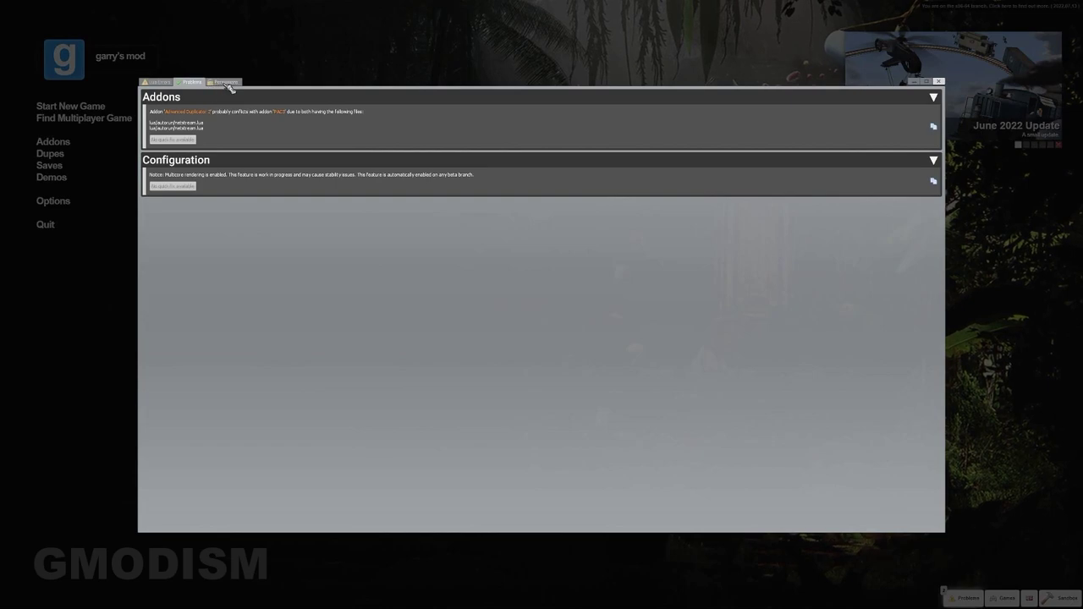
pyautogui.click(225, 82)
pyautogui.click(192, 83)
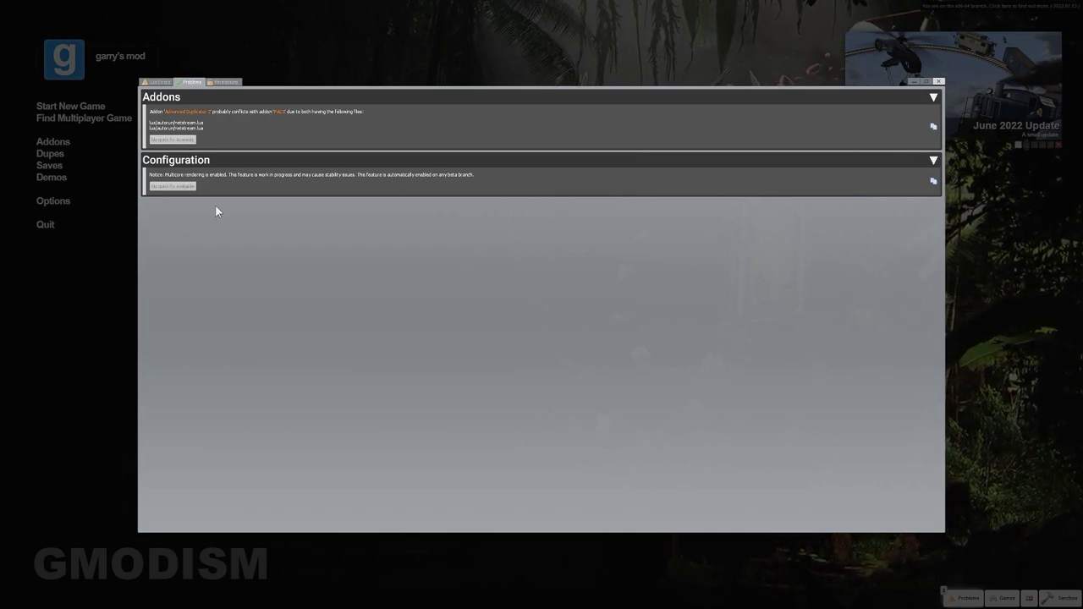
pyautogui.click(939, 81)
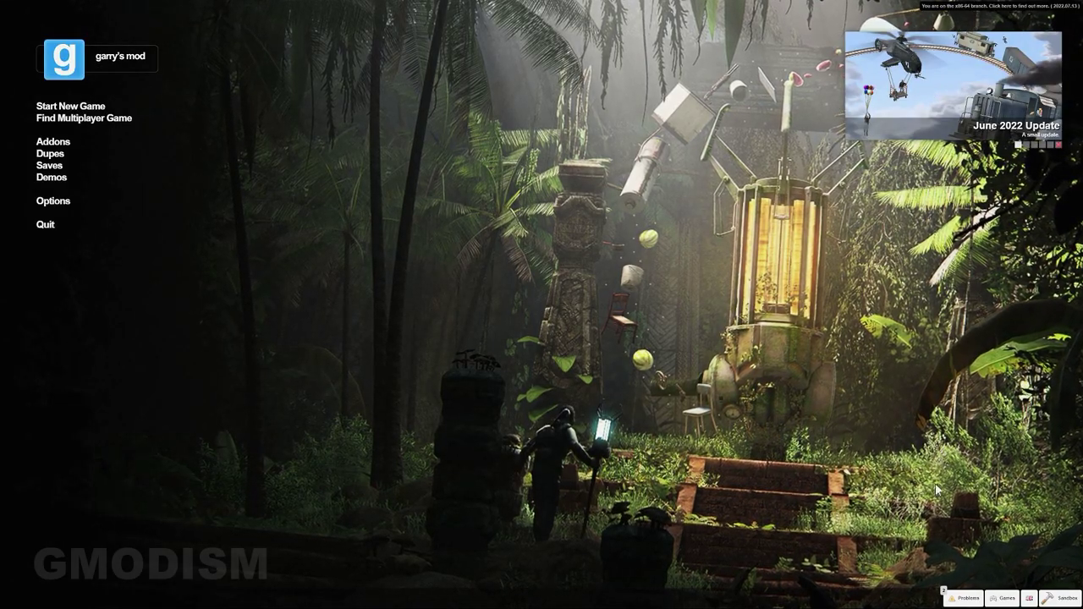